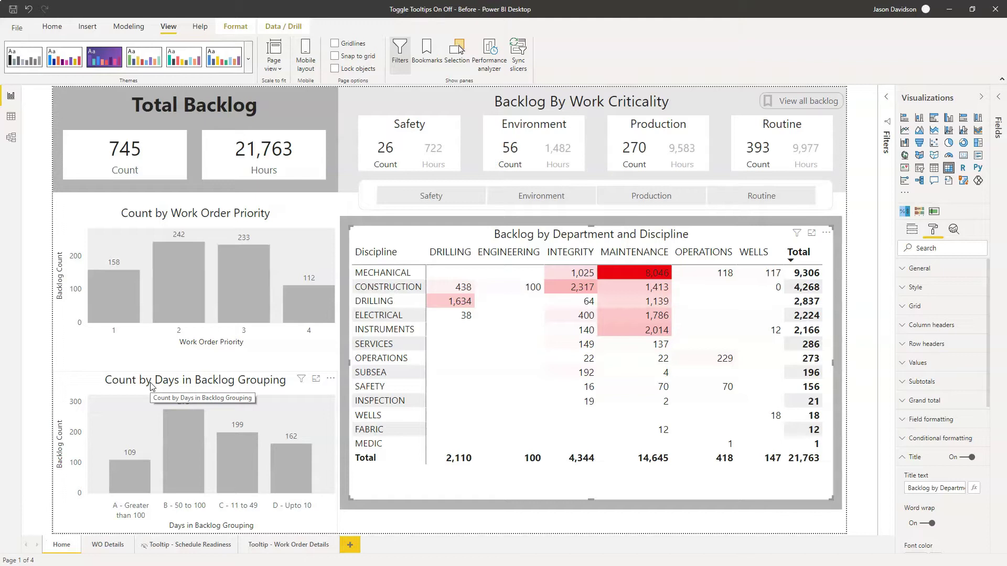
Check the report page tooltips on several cells of the Backlog by Department and Discipline matrix.
mouse_move(243, 295)
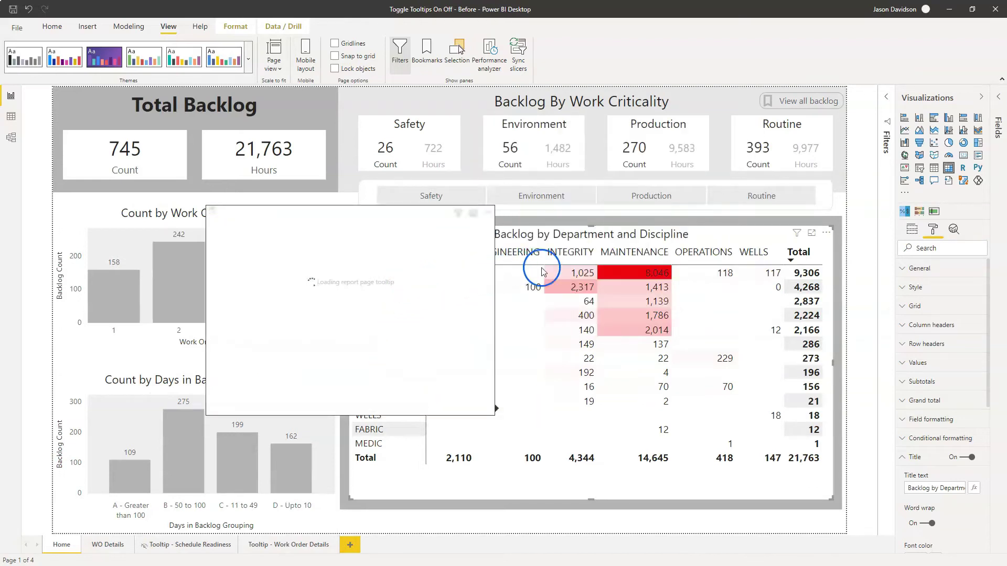
mouse_move(564, 273)
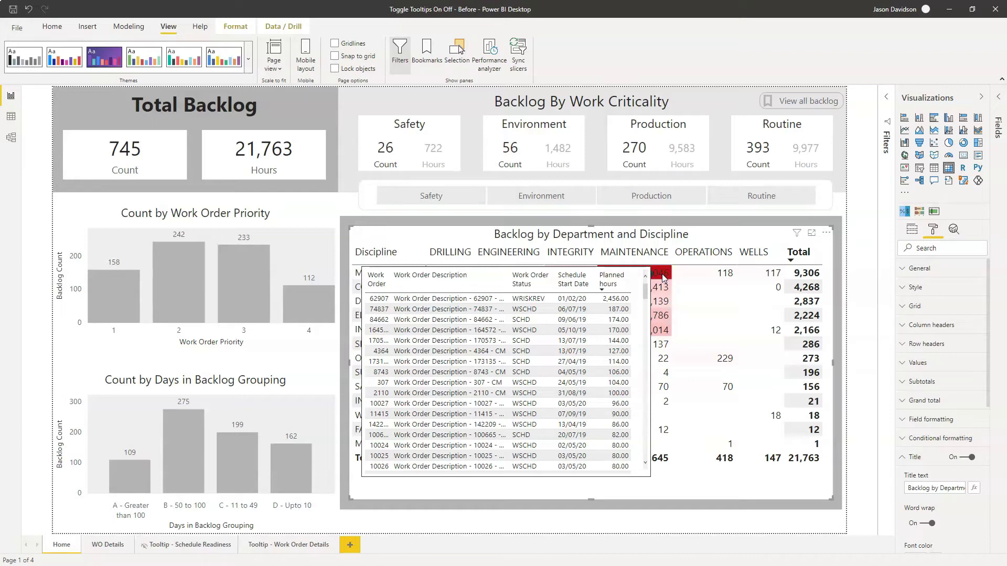
left_click(710, 271)
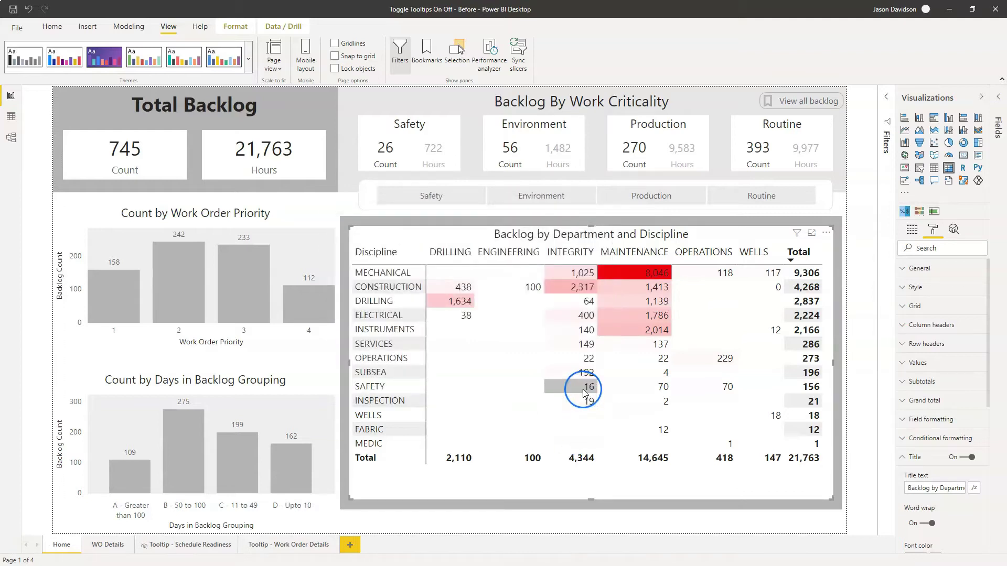
mouse_move(583, 389)
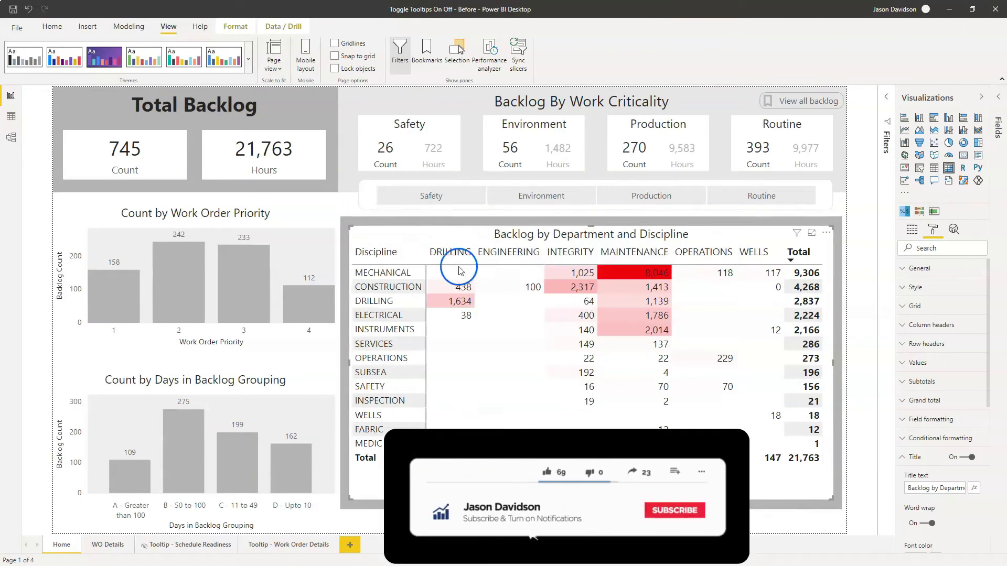
Duplicate the Backlog by Department and Discipline matrix on the Home page.
left_click(345, 205)
left_click(380, 239)
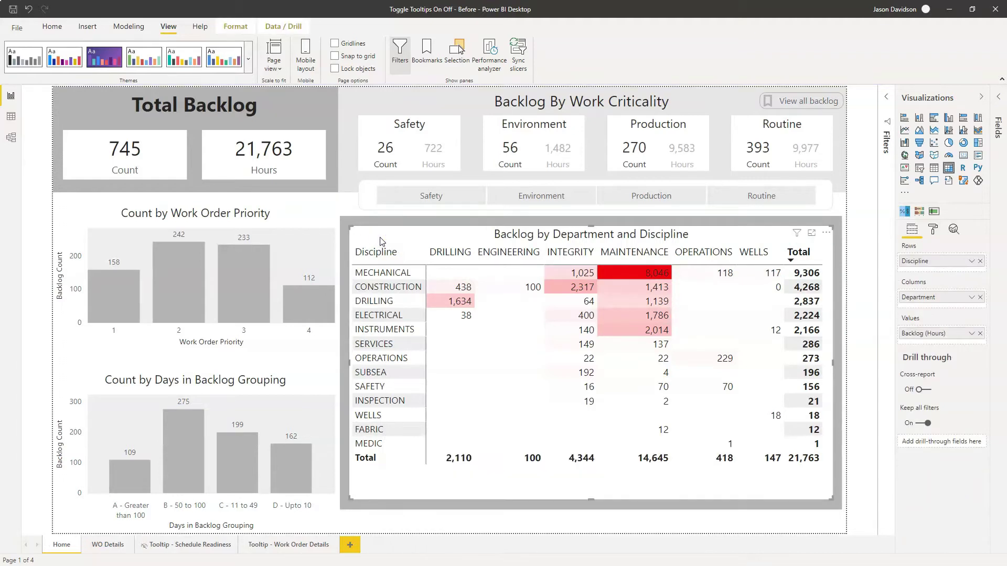
left_click(52, 26)
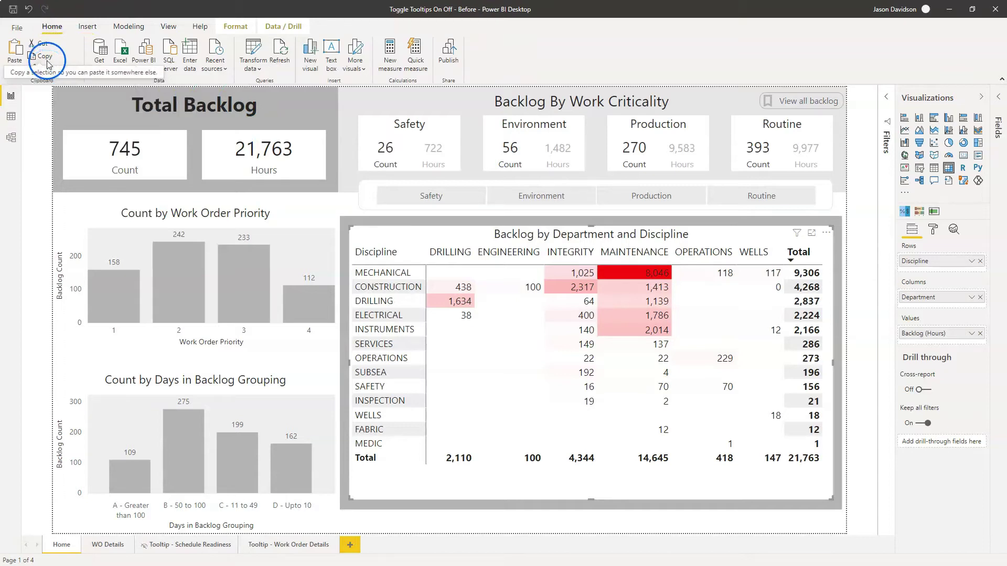
left_click(14, 50)
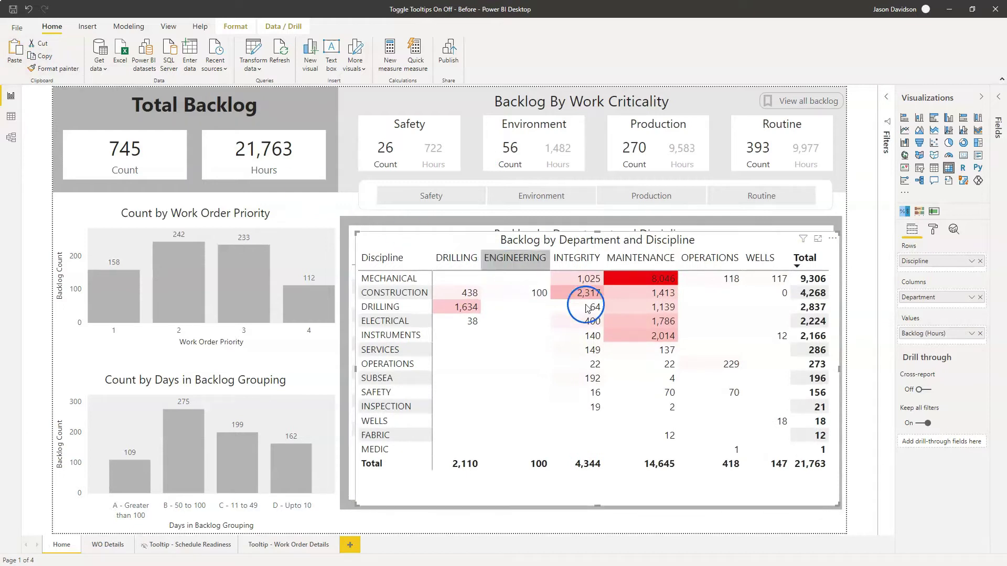
Turn off the Tooltip option for the duplicated matrix and check a cell in its DRILLING column.
left_click(937, 231)
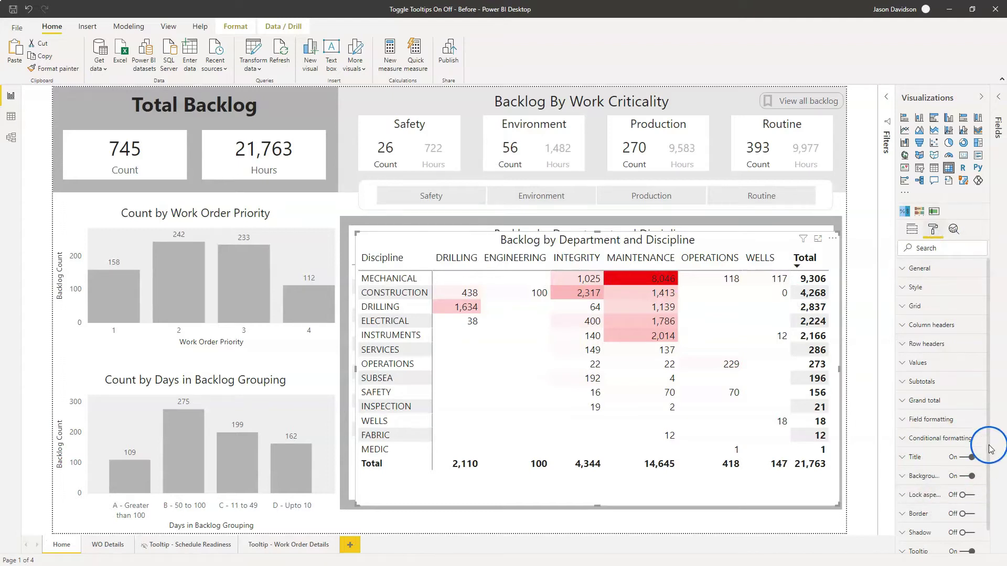
scroll(992, 495, "down", 1)
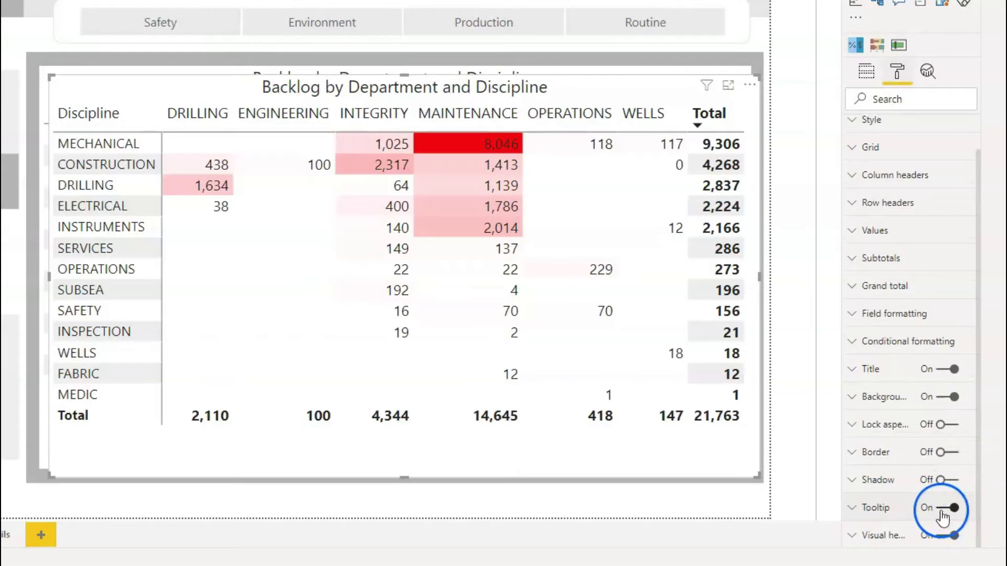
left_click(854, 508)
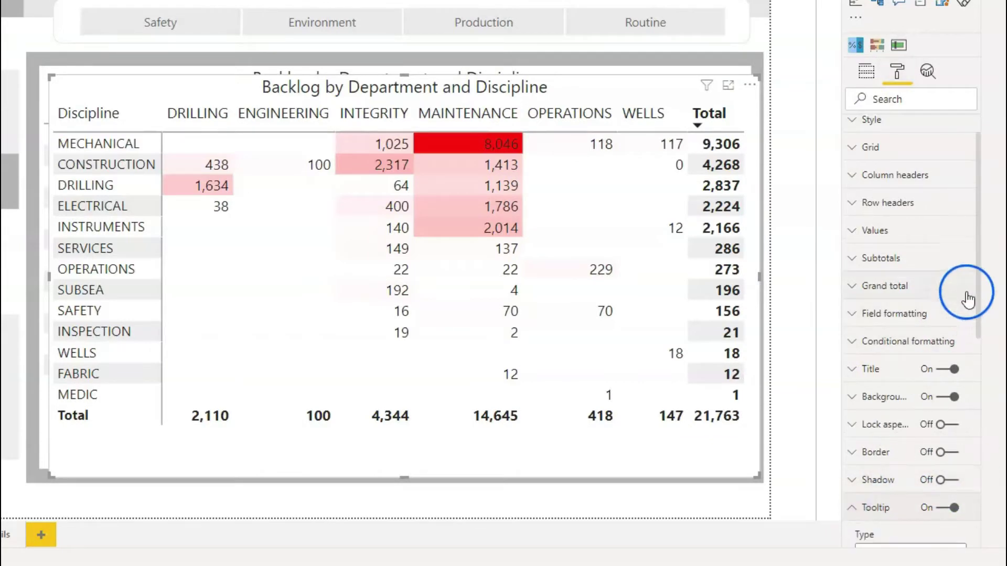
left_click_drag(980, 273, 991, 427)
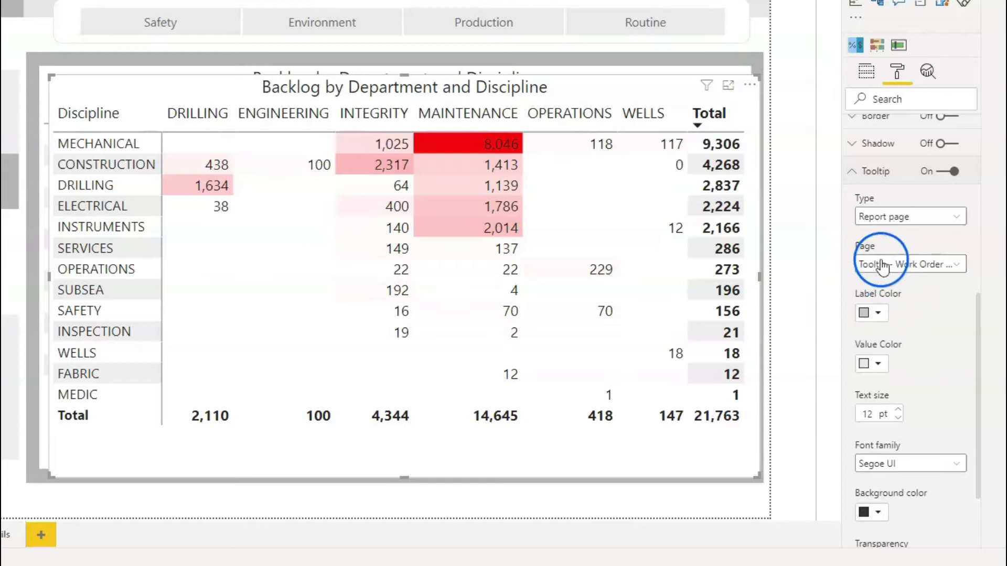
left_click(954, 174)
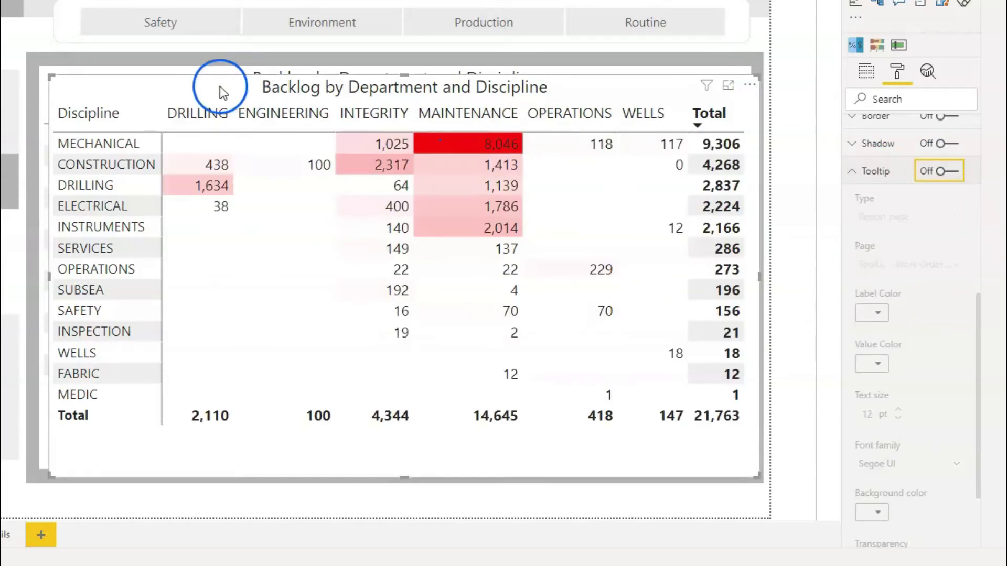
mouse_move(207, 166)
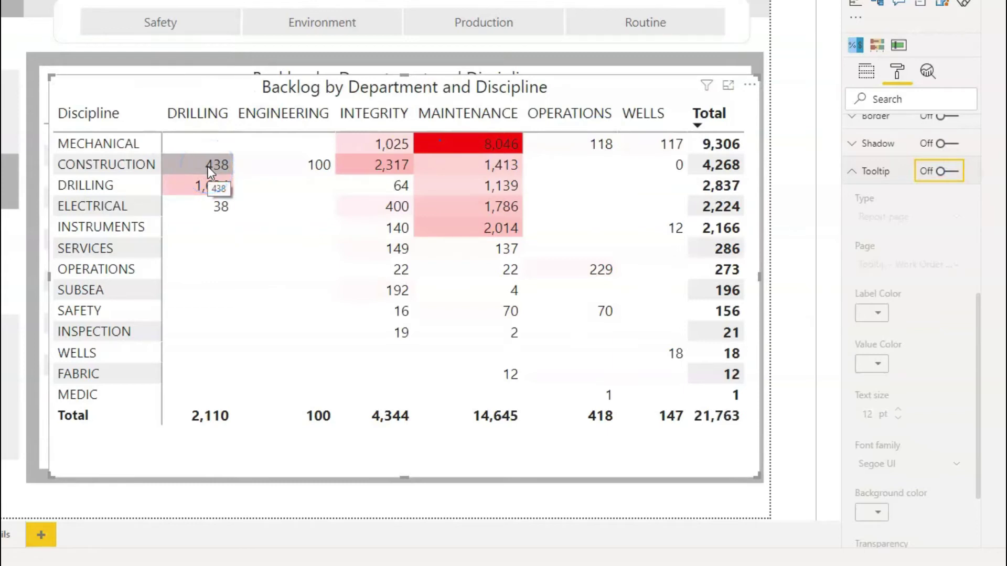
Look up the X and Y position of the original matrix in its general format settings.
left_click(206, 67)
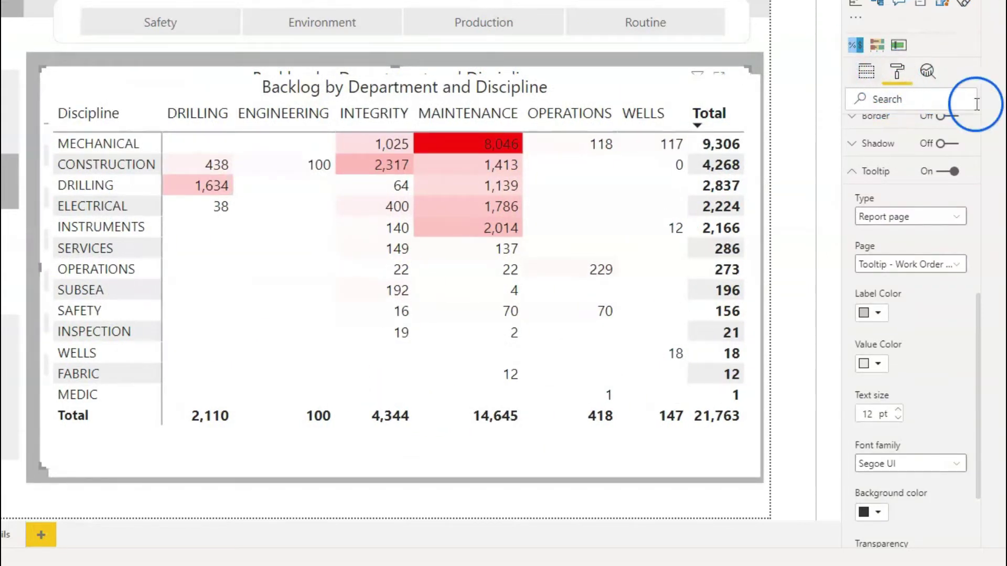
left_click(974, 304)
left_click_drag(977, 304, 981, 118)
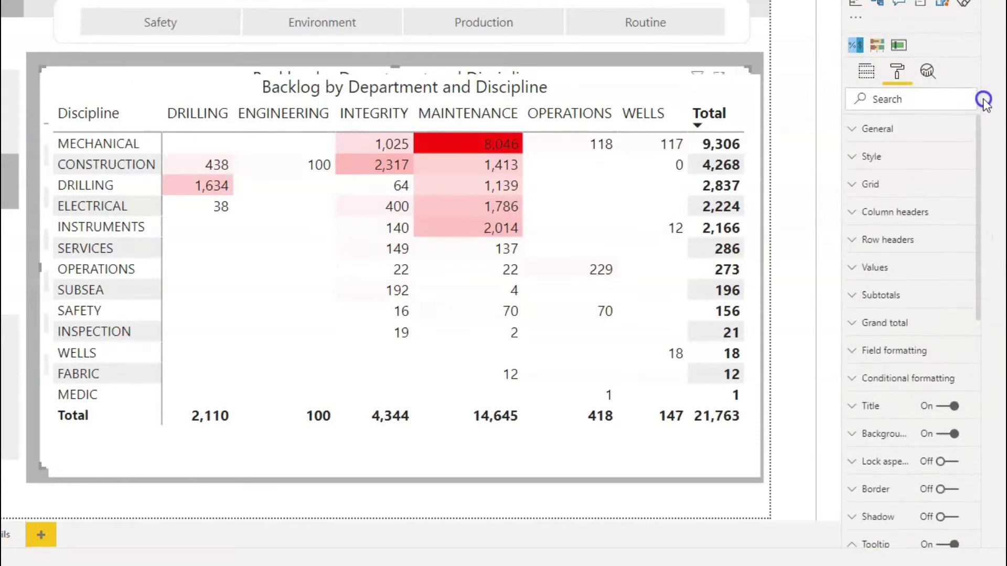
left_click(880, 131)
left_click(871, 173)
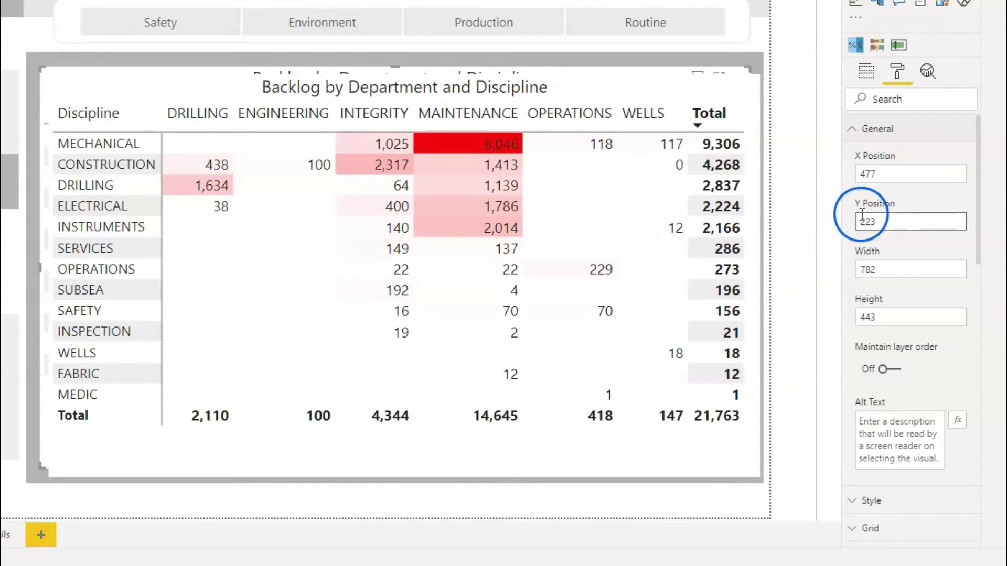
key("super+Tab")
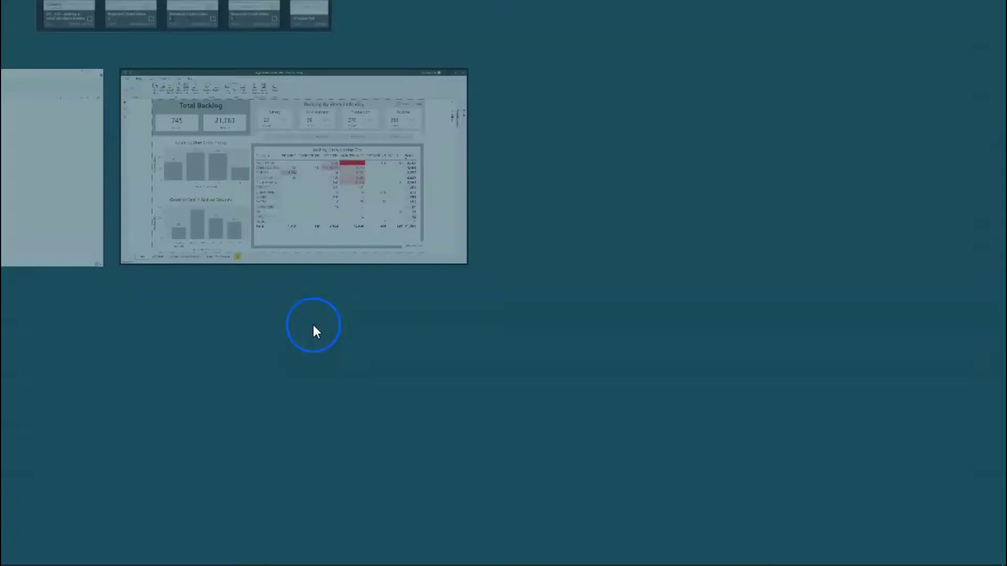
left_click(53, 171)
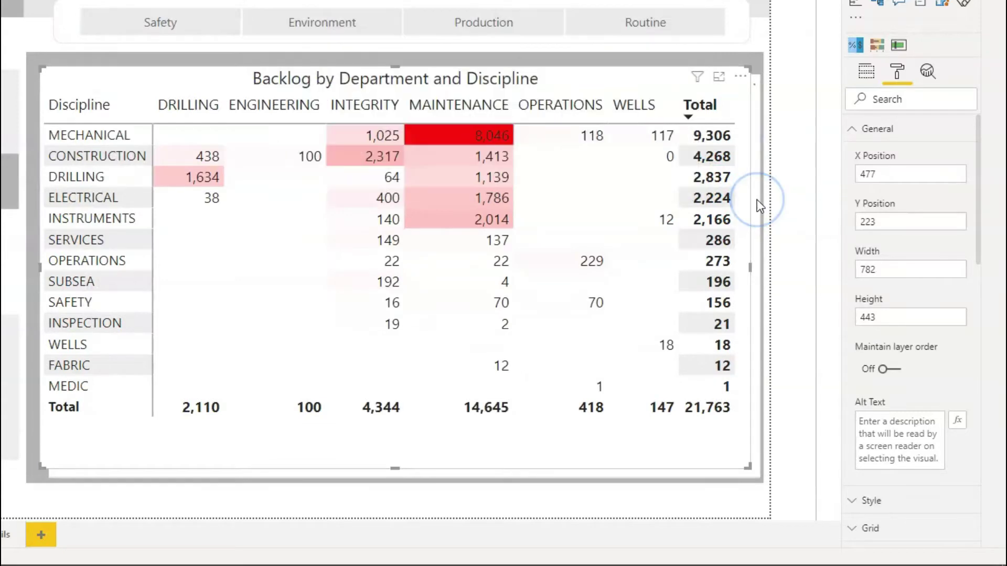
Align the duplicated matrix over the original by setting its X position to 477 and Y position to 223.
key("ctrl+v")
left_click(882, 171)
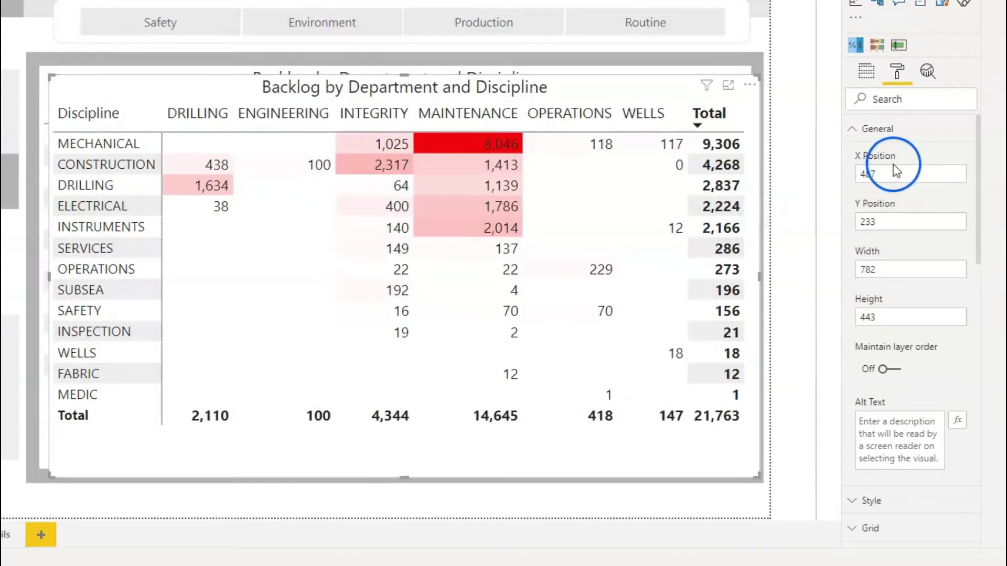
double_click(868, 174)
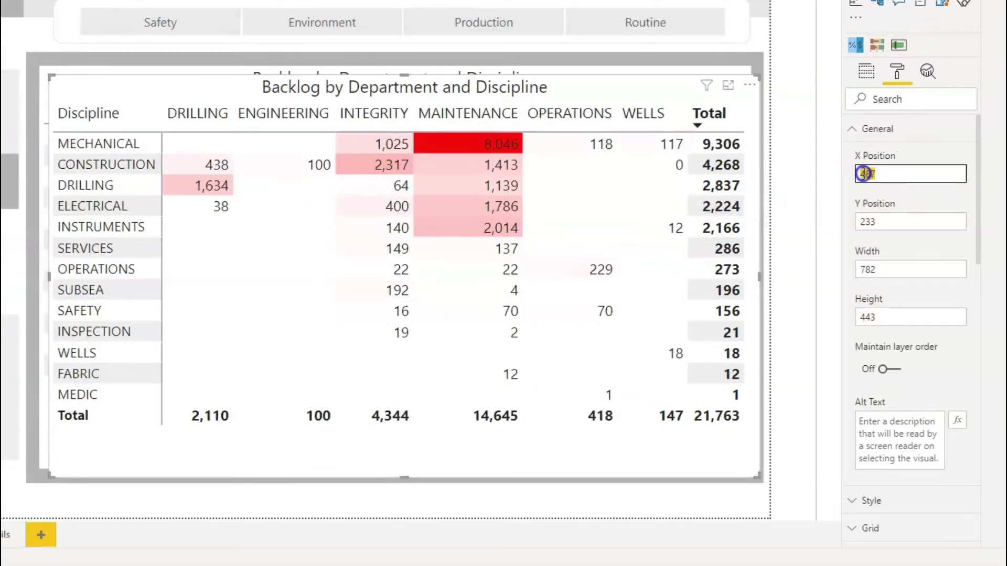
type("477")
key("Return")
left_click(870, 222)
double_click(868, 221)
left_click(868, 221)
key("BackSpace")
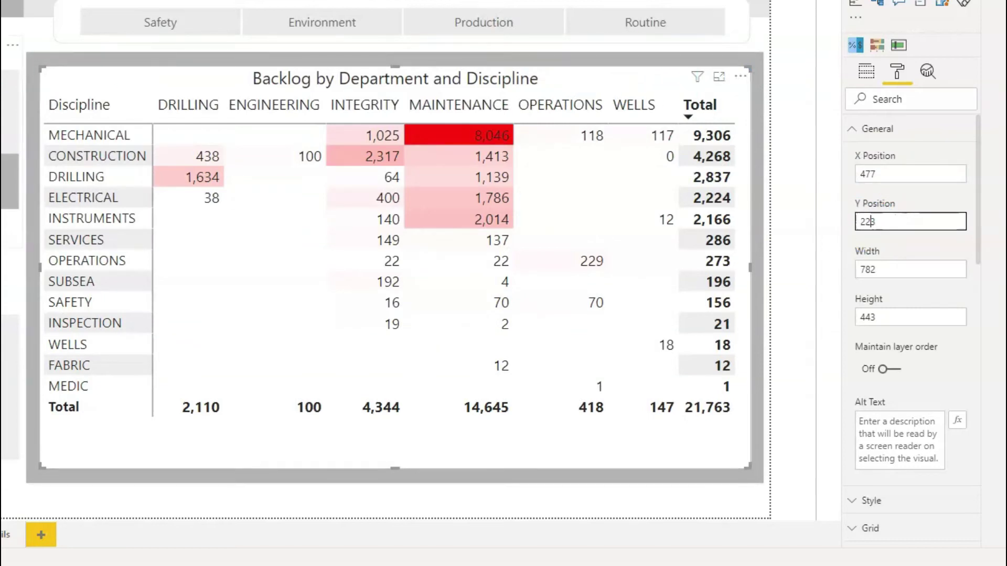
Add a new bookmark to the report below All Backlog.
left_click(34, 35)
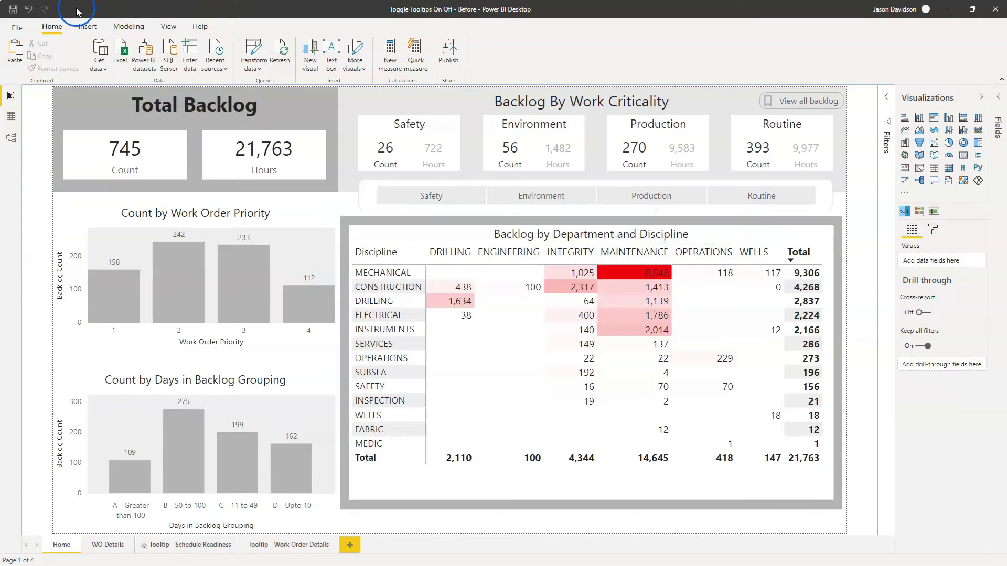
left_click(168, 26)
left_click(428, 52)
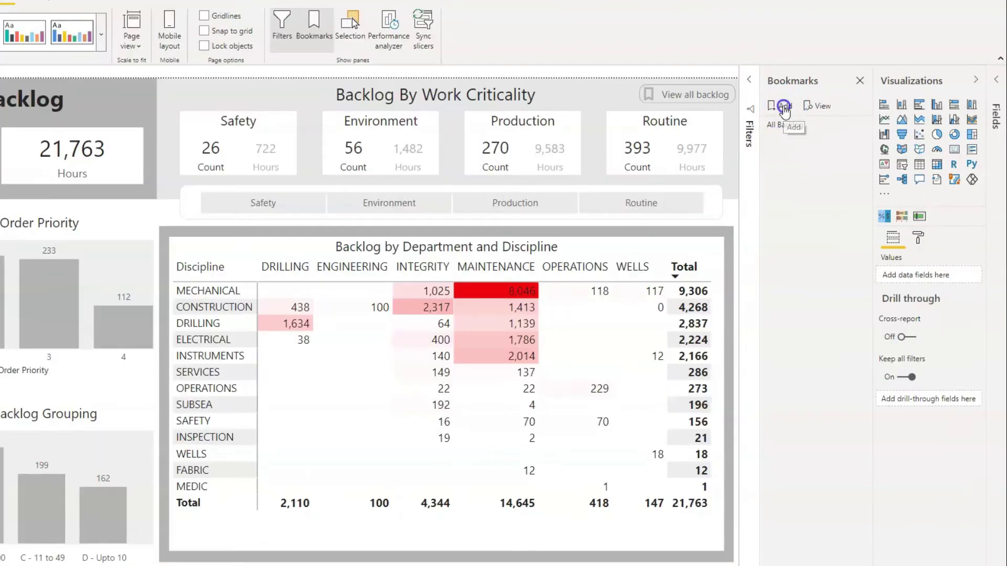
left_click(819, 120)
left_click(802, 150)
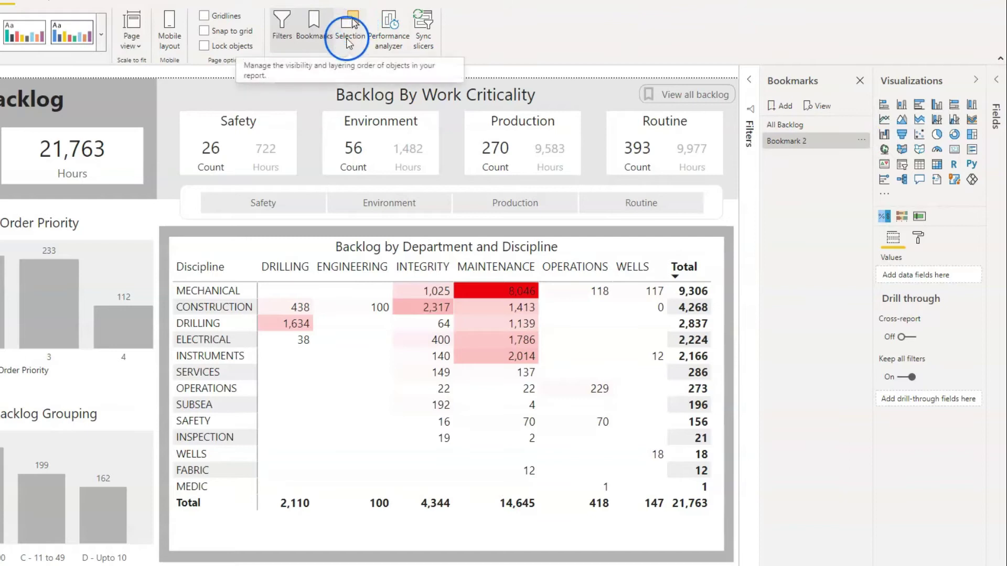
Show the page's object layer list and rename the new bookmark as Matrix Tooltip On.
left_click(357, 26)
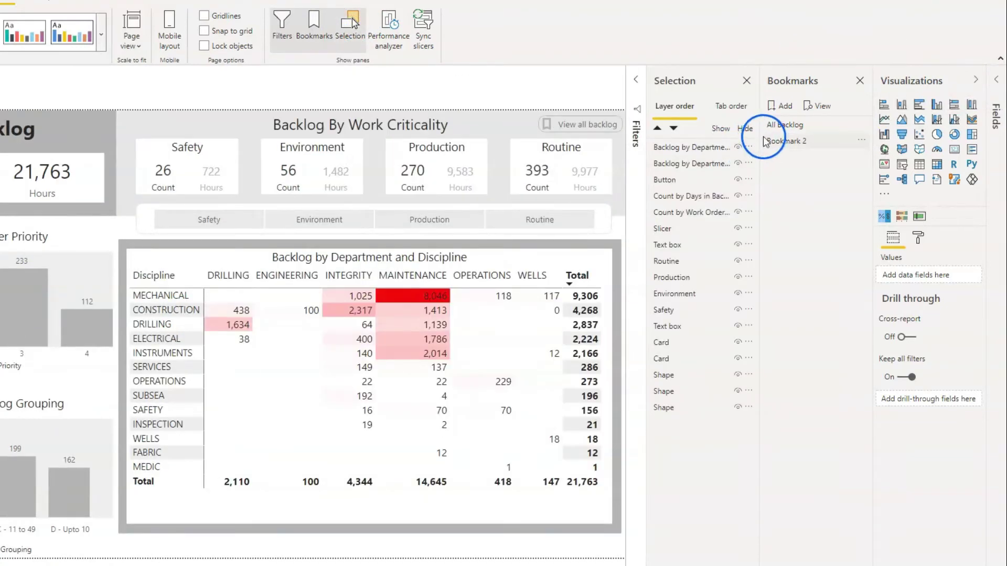
left_click(860, 142)
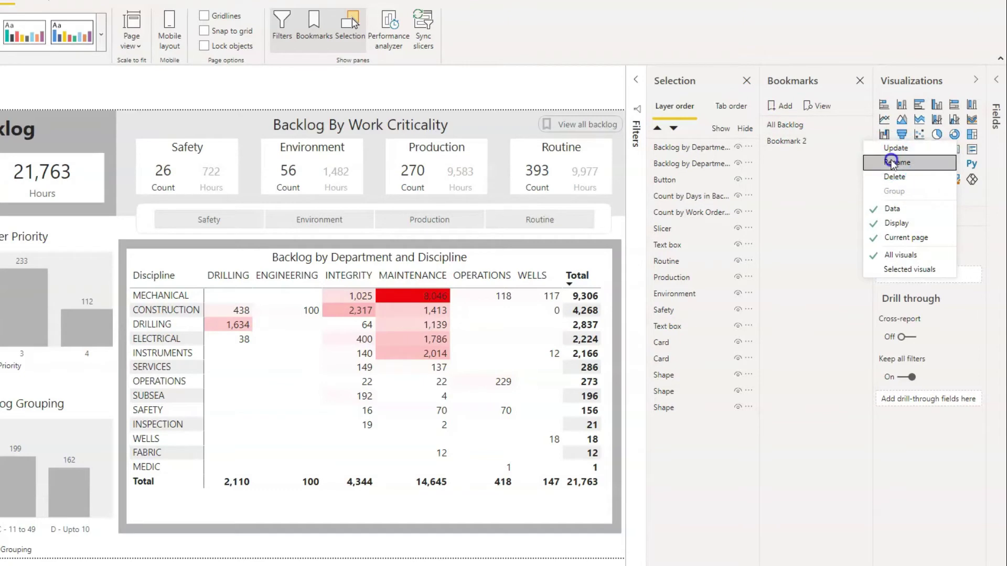
left_click(894, 162)
type("Tooltip One")
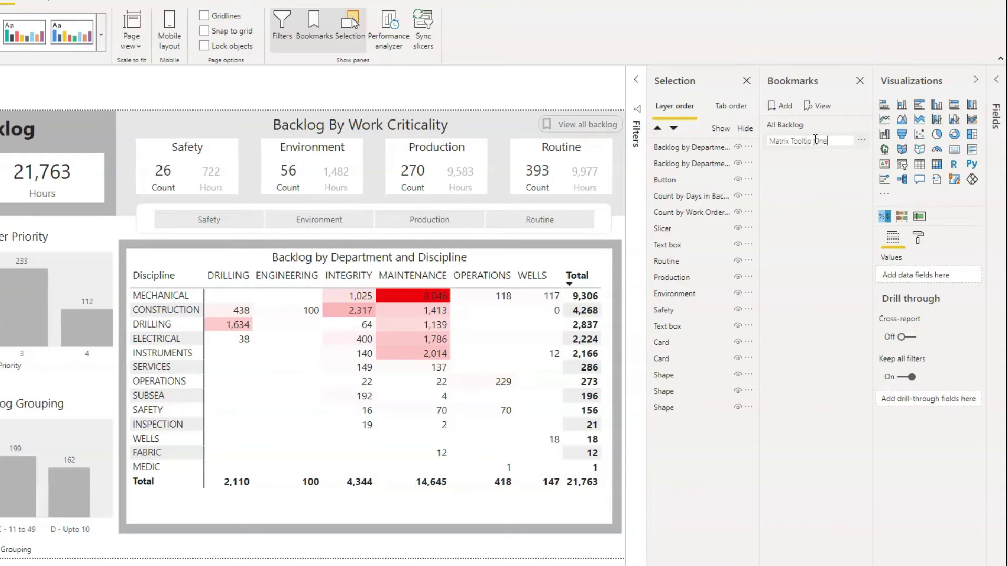
left_click(844, 139)
left_click(834, 156)
Add another bookmark and name it Matrix Tooltip Off.
left_click(779, 109)
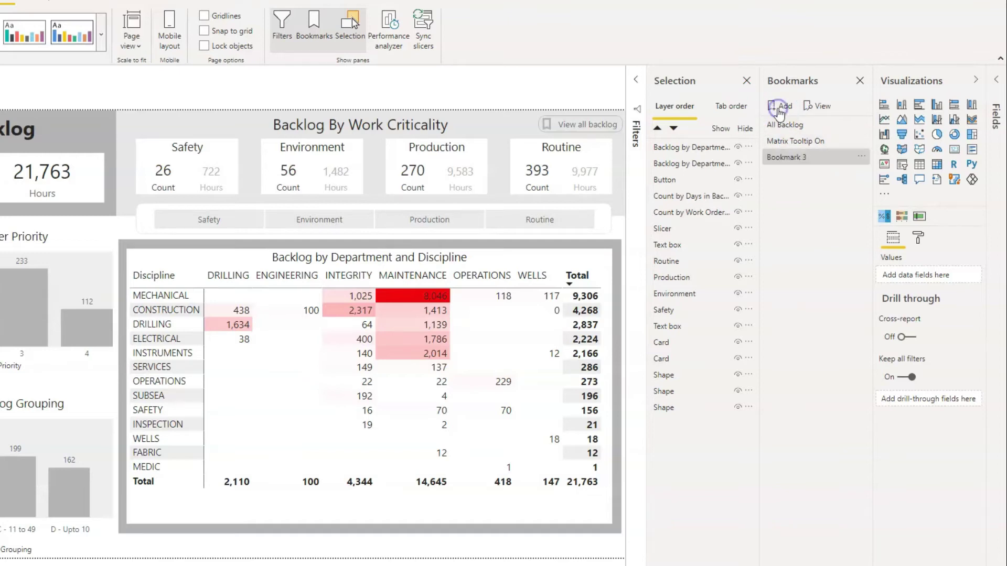
left_click(859, 155)
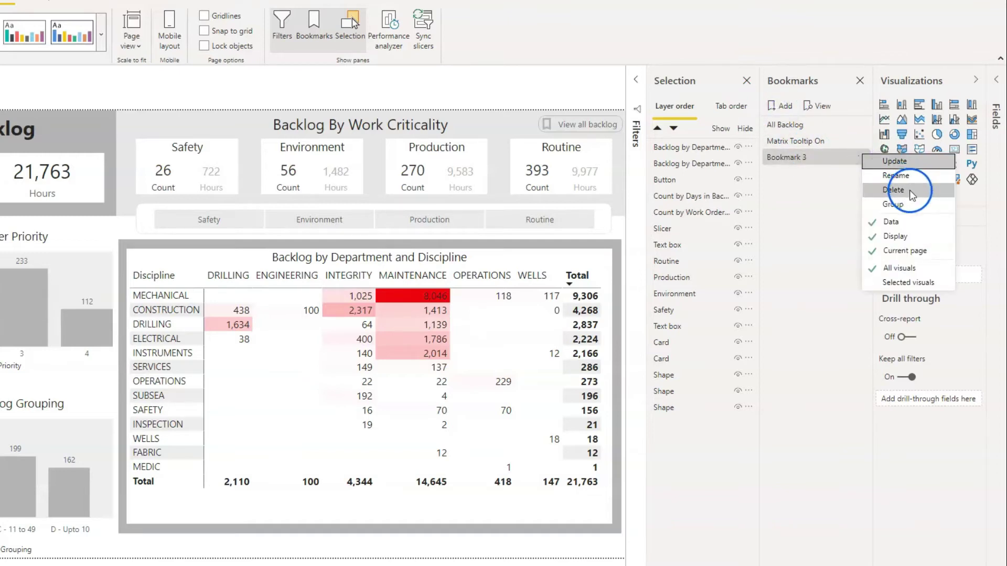
left_click(906, 177)
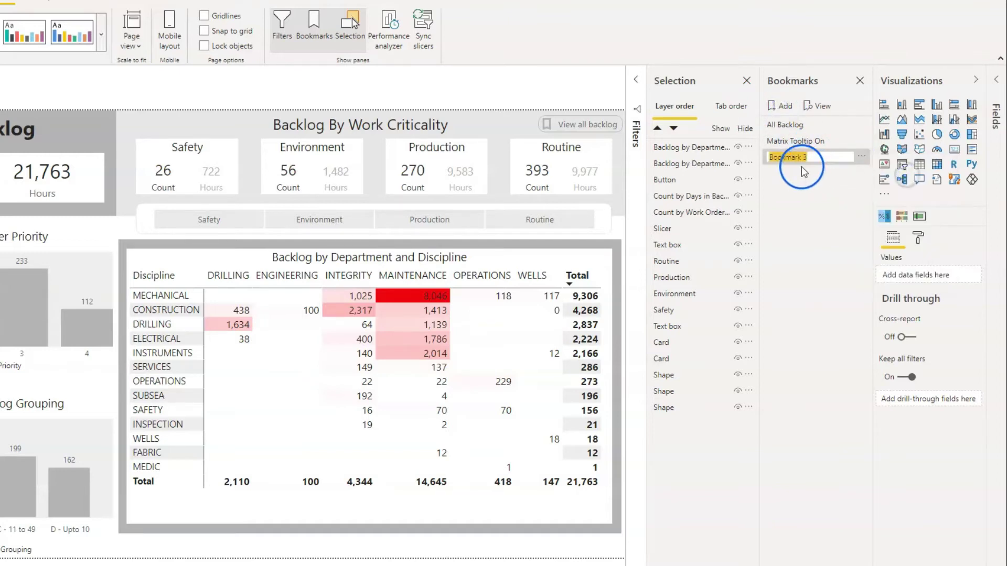
type("Matrix Tooltip Off")
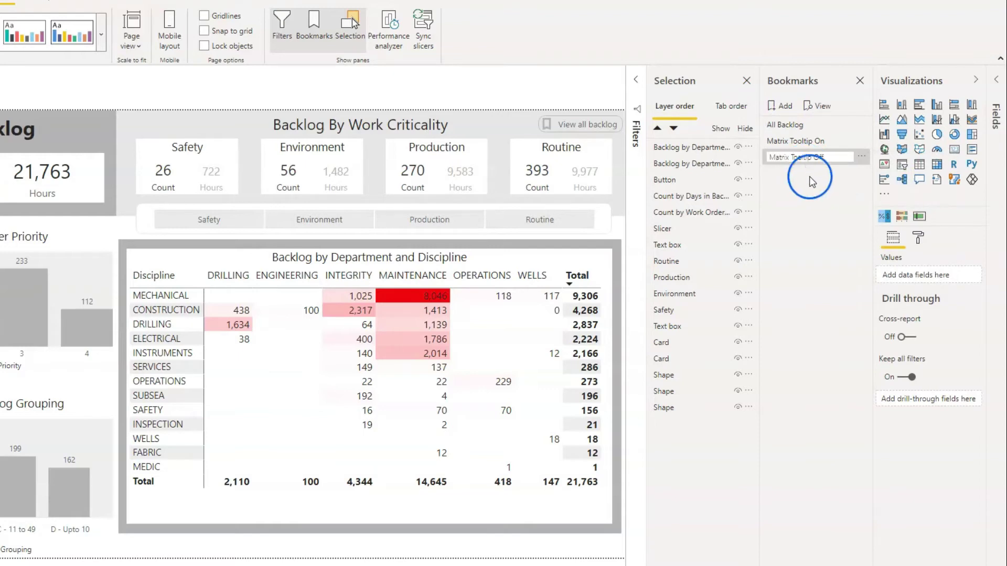
Apply the Matrix Tooltip On bookmark and check which of the two stacked matrix layers has its tooltip turned off.
left_click(798, 143)
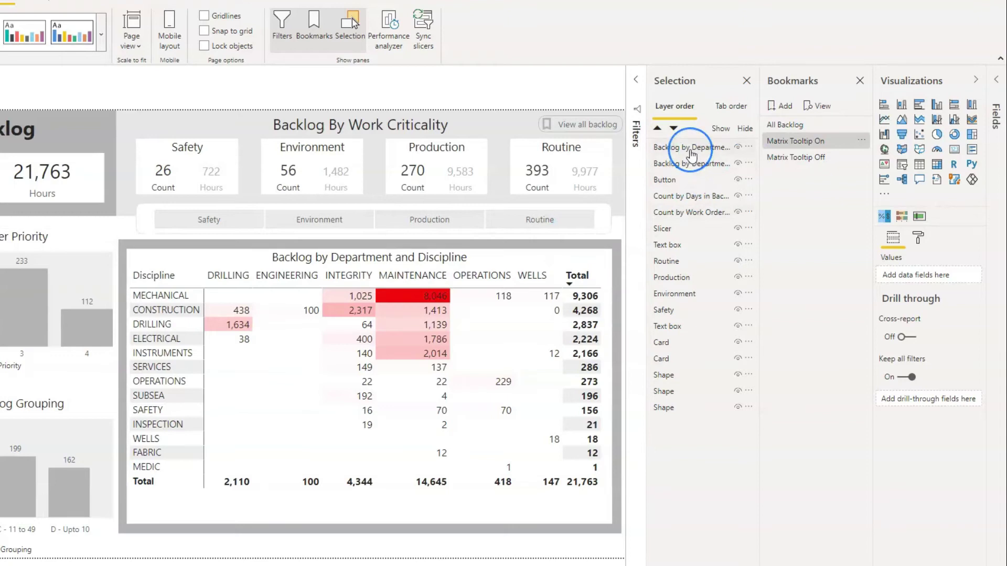
left_click(690, 150)
left_click(690, 161)
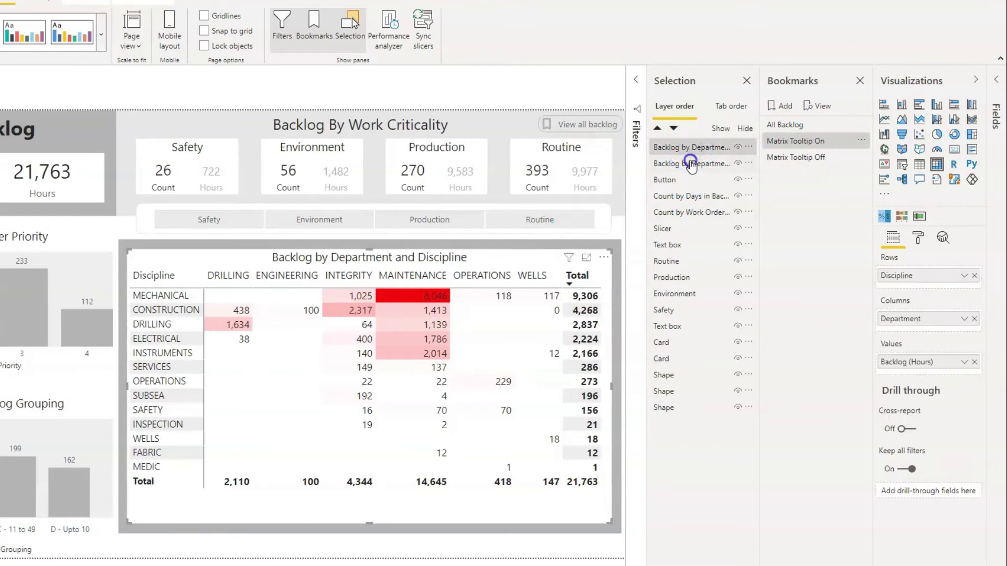
left_click(689, 148)
left_click(690, 148)
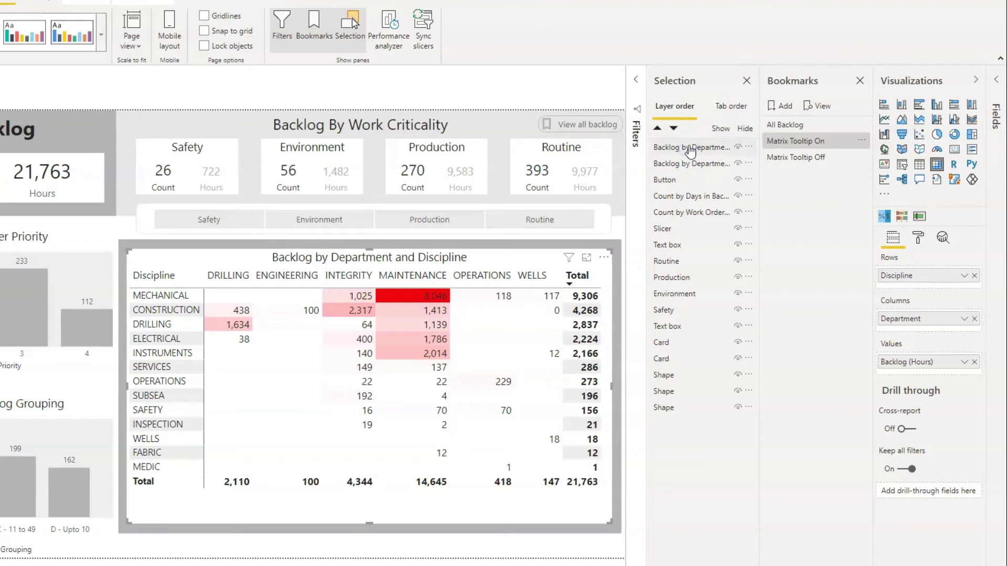
mouse_move(498, 297)
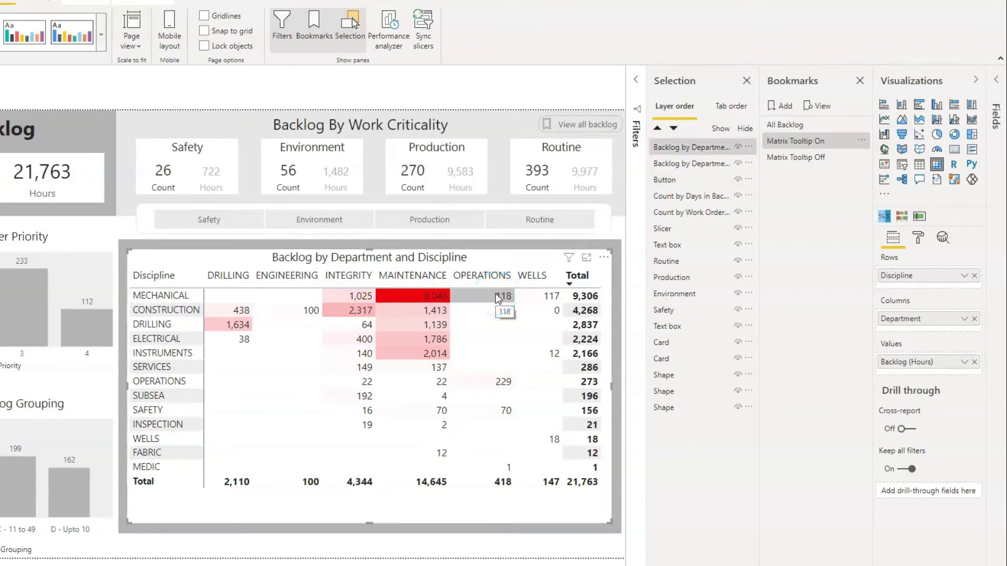
Compare the tooltips of the two stacked matrix layers on the Mechanical row's Operations value and apply the Matrix Tooltip Off bookmark.
left_click(678, 161)
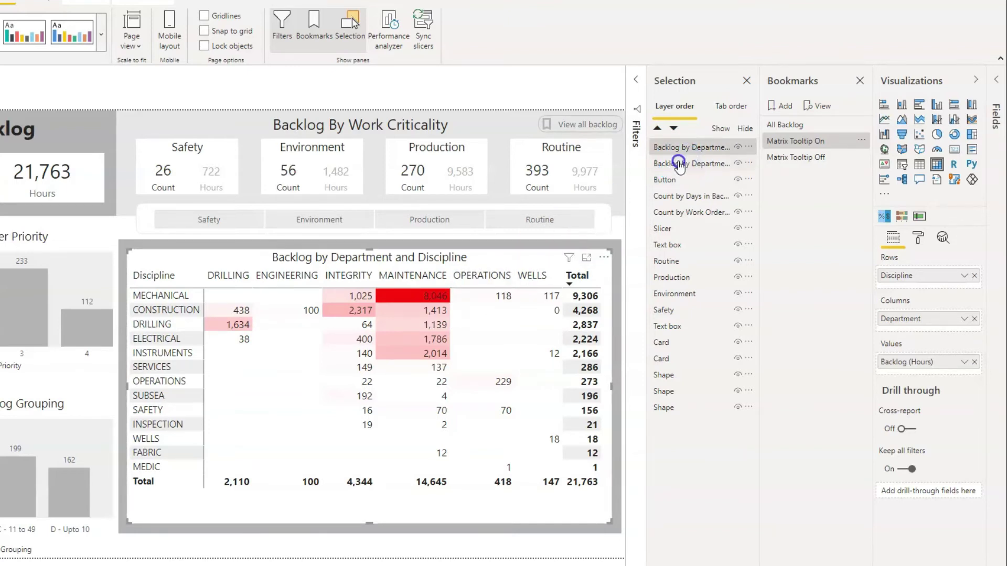
left_click(503, 298)
left_click(701, 162)
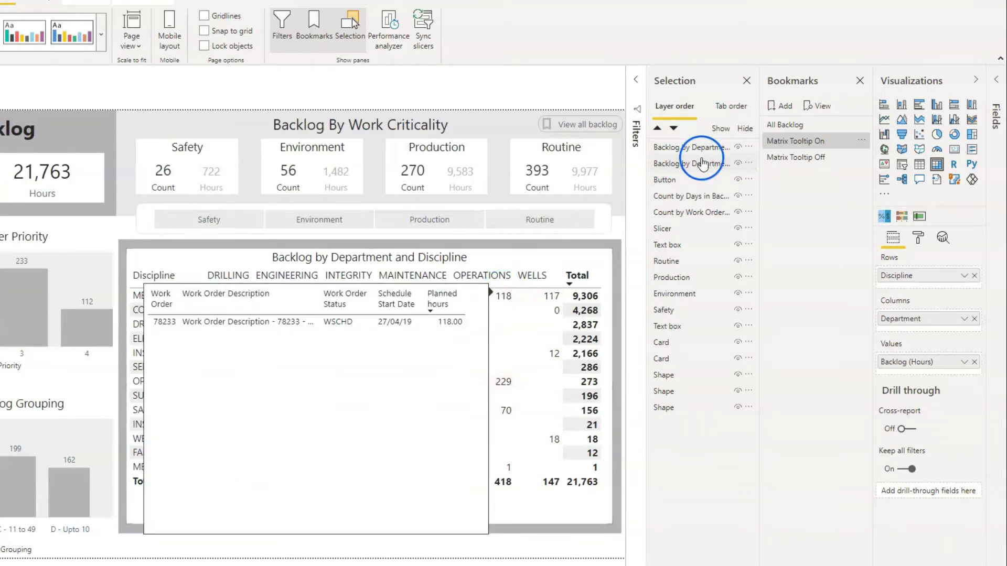
left_click(691, 147)
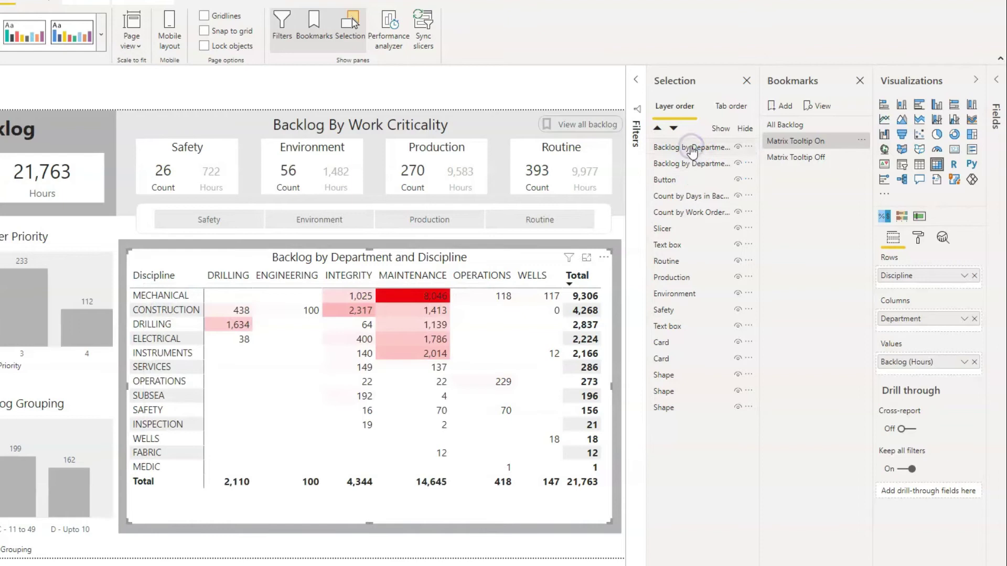
left_click(799, 158)
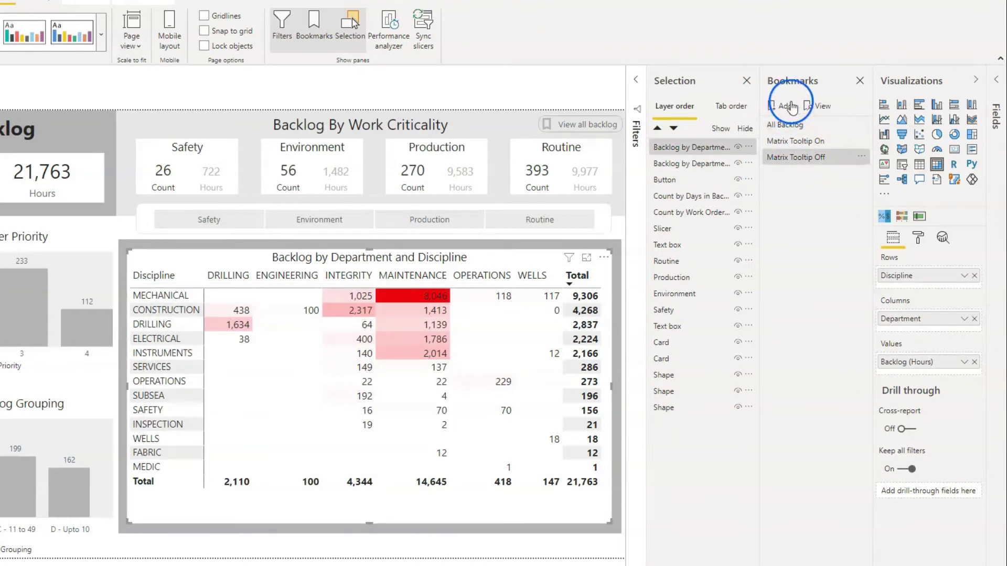
left_click(737, 163)
left_click(710, 147)
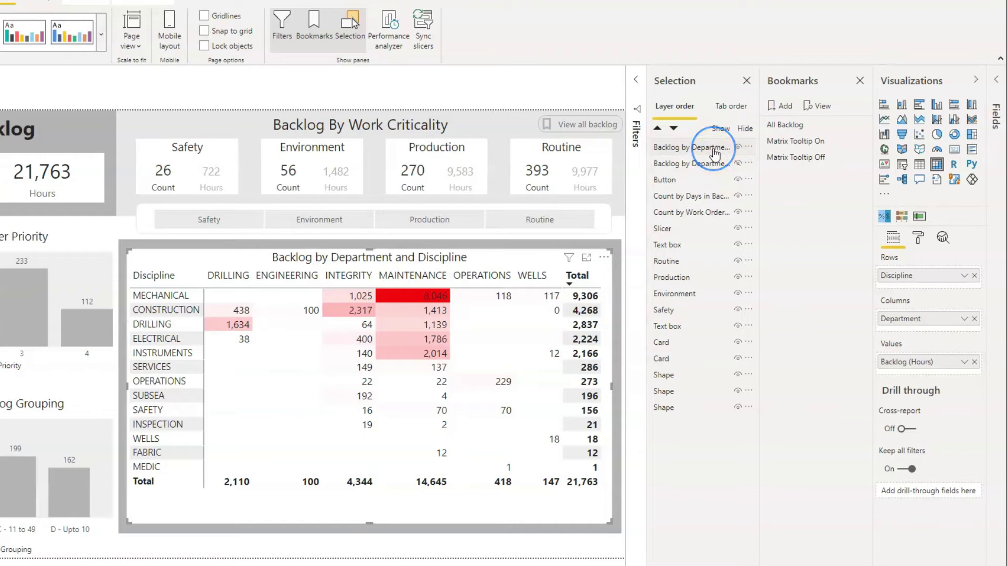
Rename the upper matrix layer as Backlog by Department and Discipline (Tooltip Off).
left_click(750, 147)
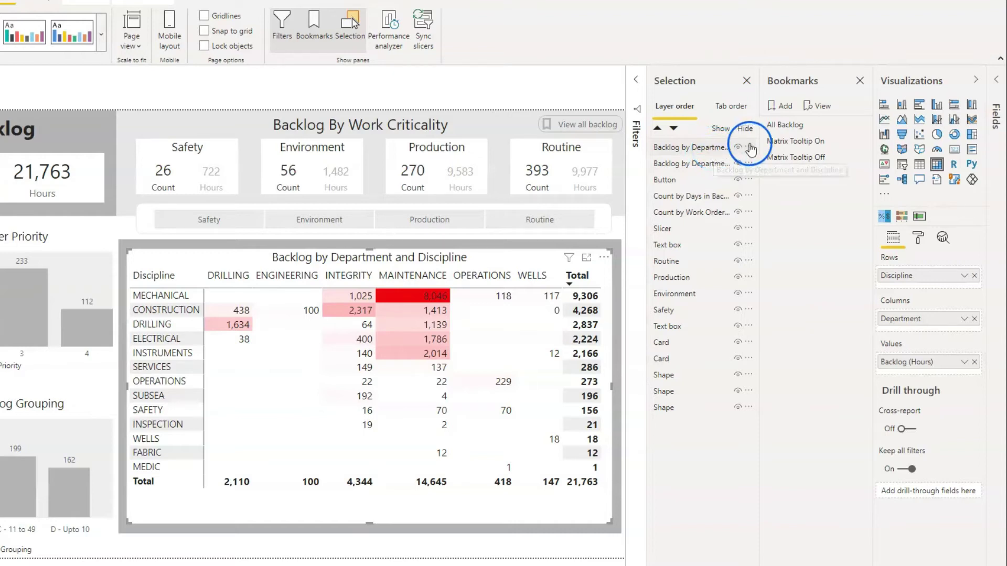
left_click(696, 151)
double_click(697, 152)
left_click(697, 149)
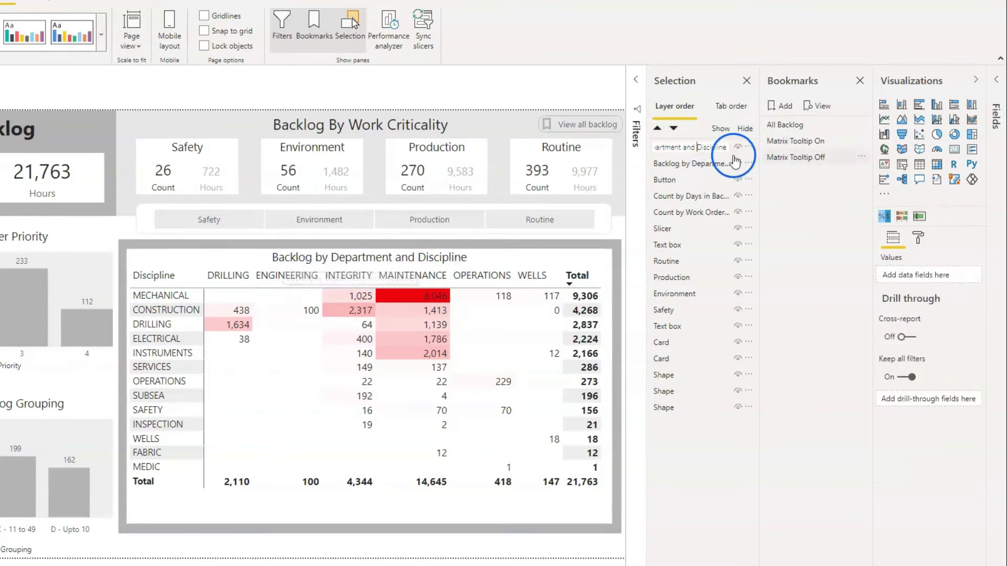
left_click(706, 143)
double_click(697, 148)
left_click(687, 148)
key("End")
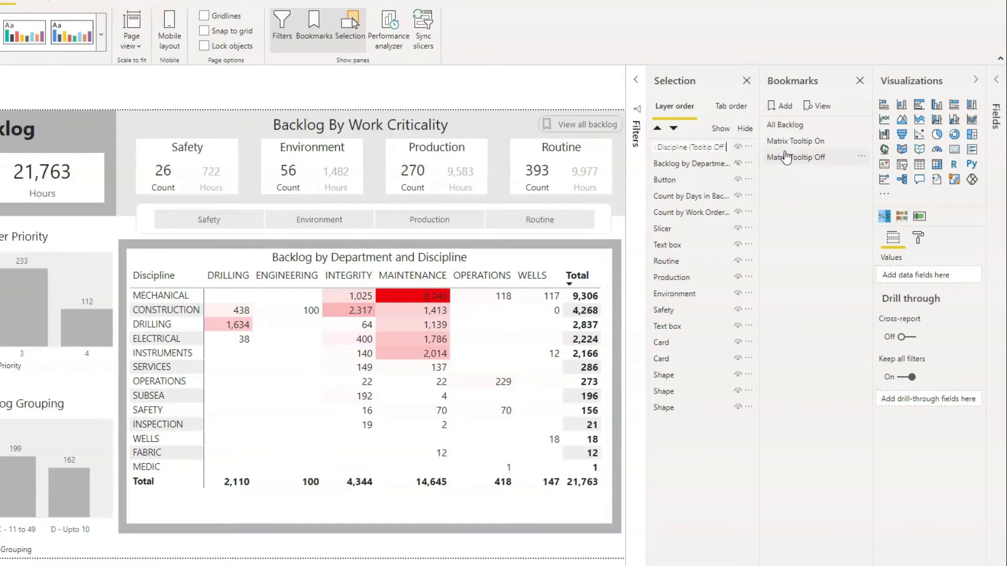
left_click(786, 157)
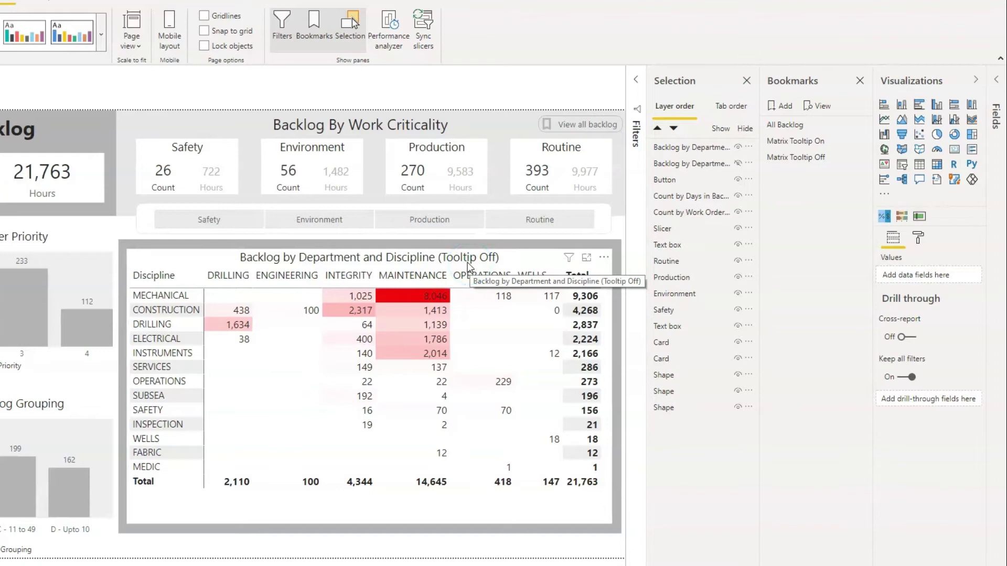
Rename the second matrix layer as Backlog by Department and Discipline (Tooltip On).
left_click(706, 160)
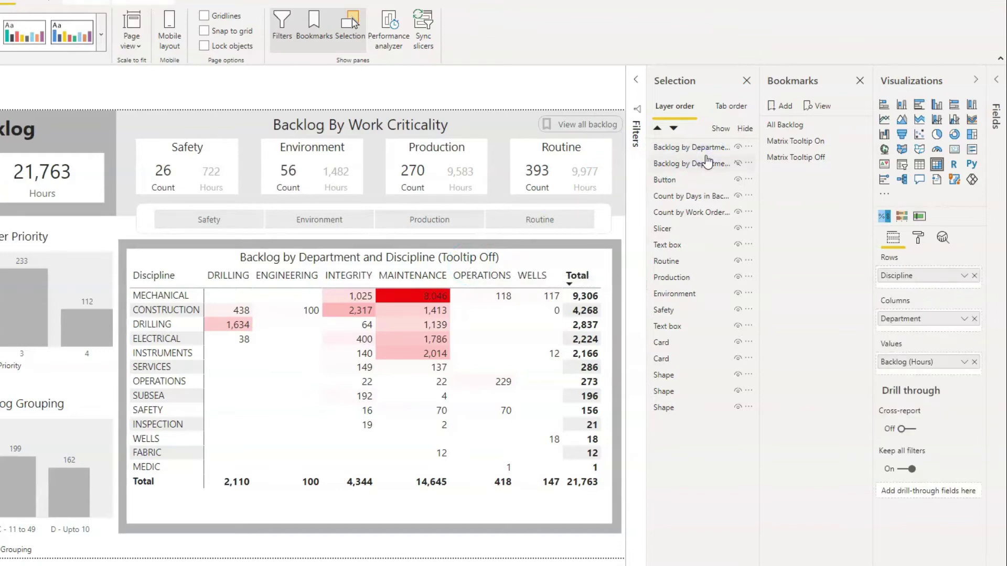
double_click(701, 166)
left_click(705, 163)
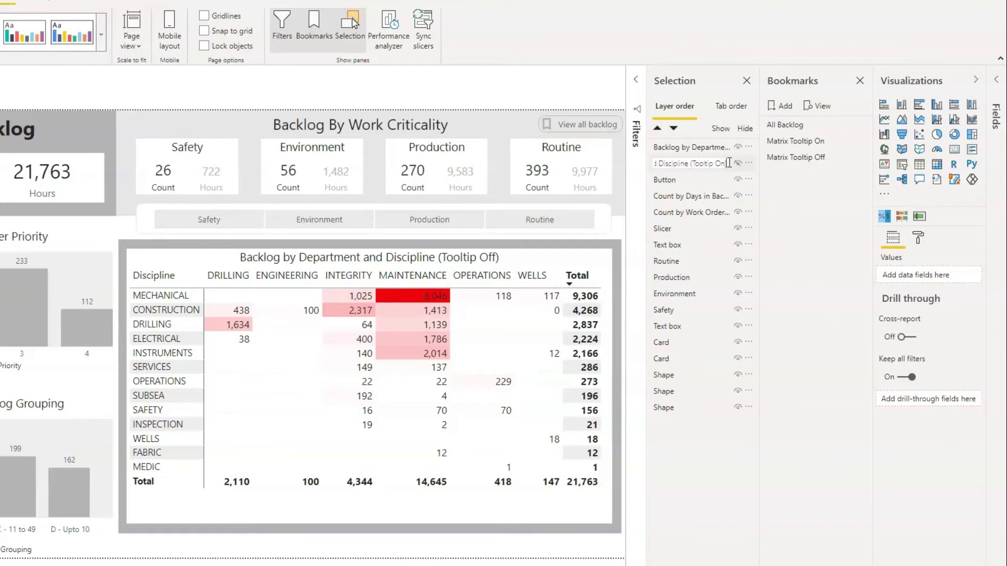
left_click(785, 185)
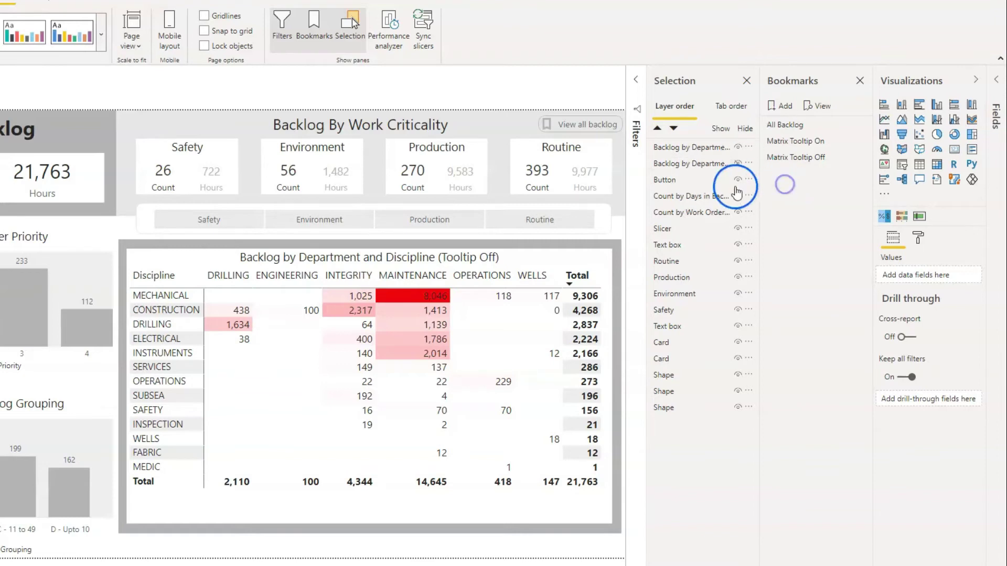
Hide the Tooltip On matrix and update the Matrix Tooltip Off bookmark with this state.
left_click(696, 147)
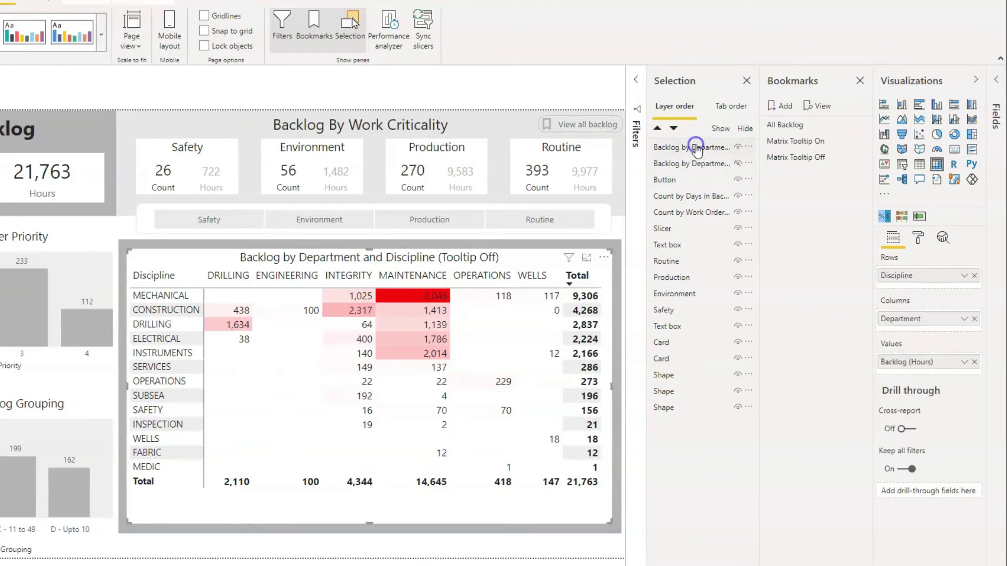
left_click(738, 163)
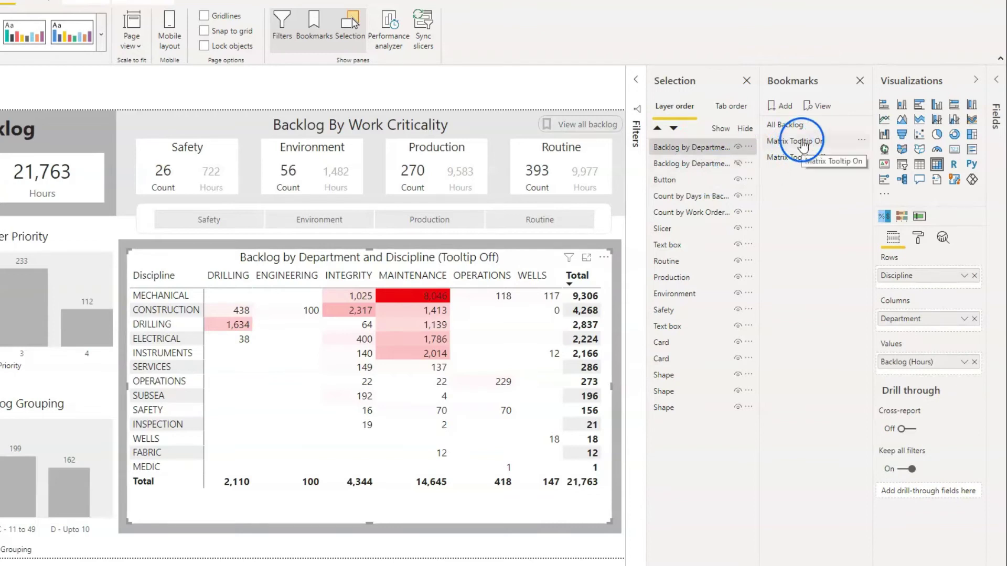
left_click(697, 148)
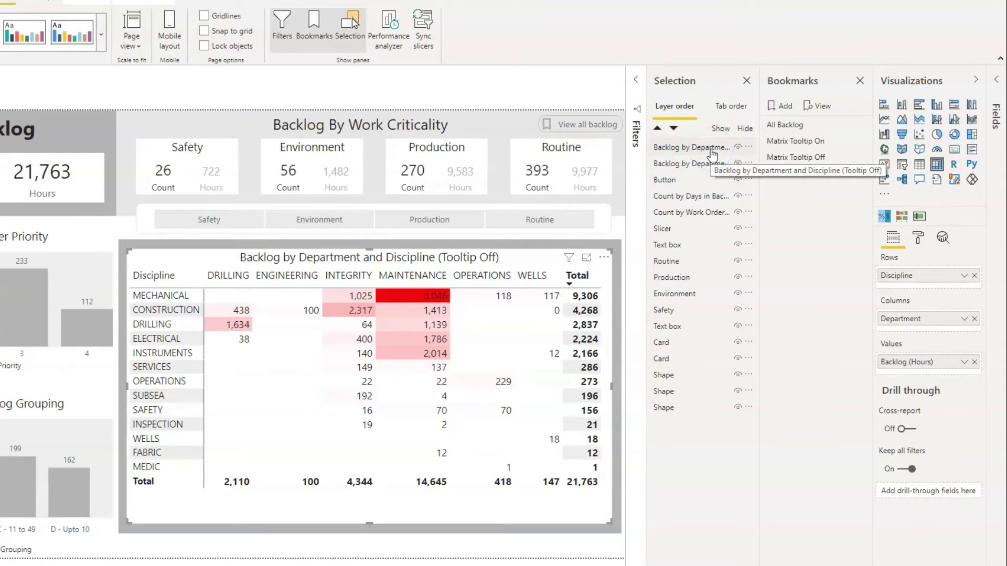
left_click(710, 156)
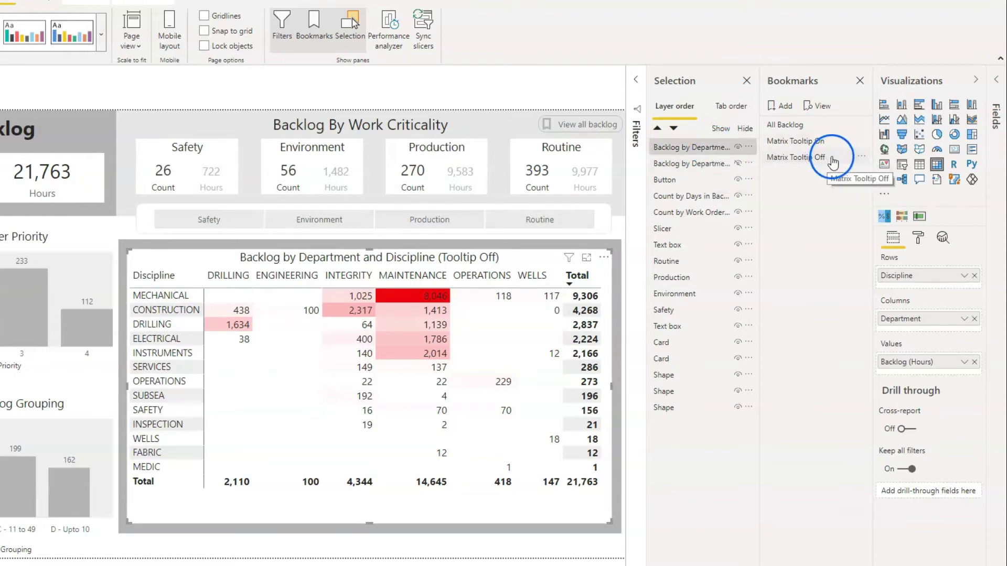
left_click(860, 158)
left_click(888, 163)
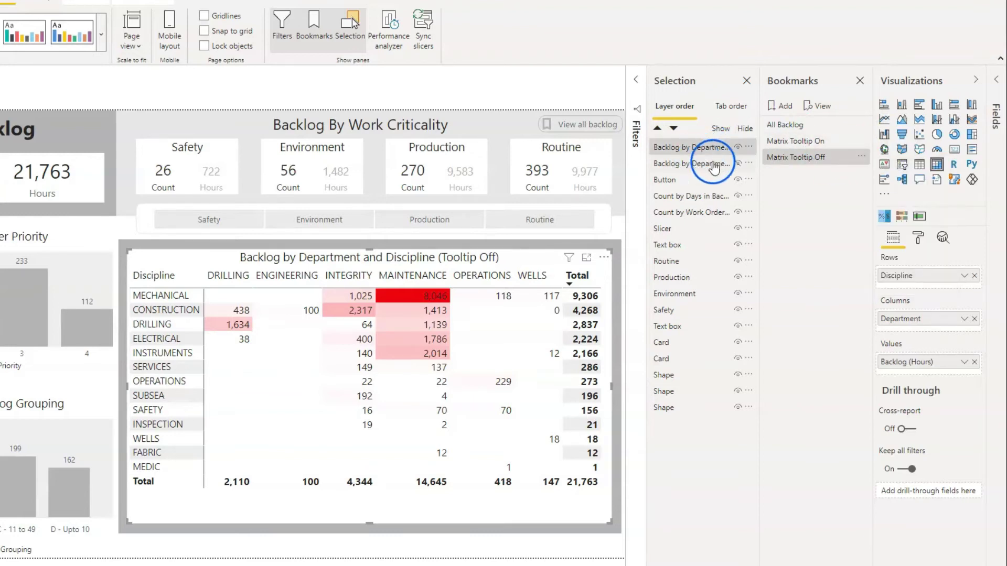
Show the Tooltip On matrix in place of the Tooltip Off one and update the Matrix Tooltip On bookmark.
left_click(738, 148)
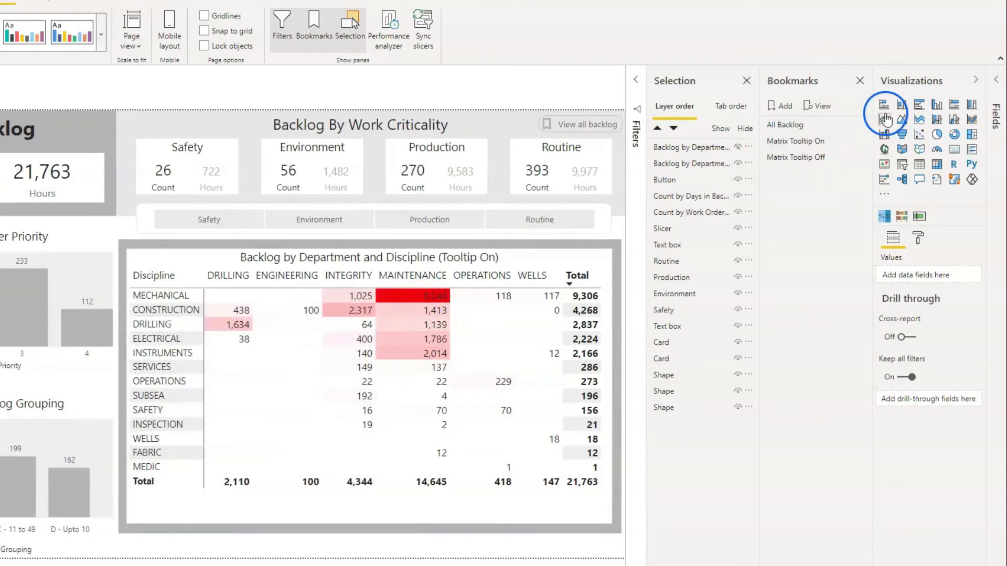
left_click(739, 149)
left_click(858, 141)
left_click(892, 145)
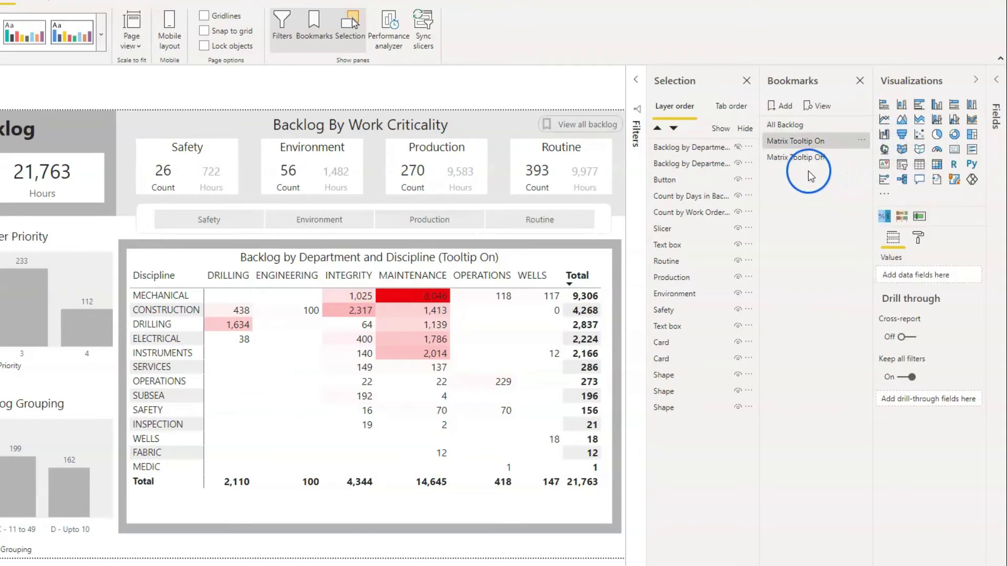
Check the matrix tooltip with the Matrix Tooltip On bookmark applied and again with Matrix Tooltip Off.
mouse_move(499, 296)
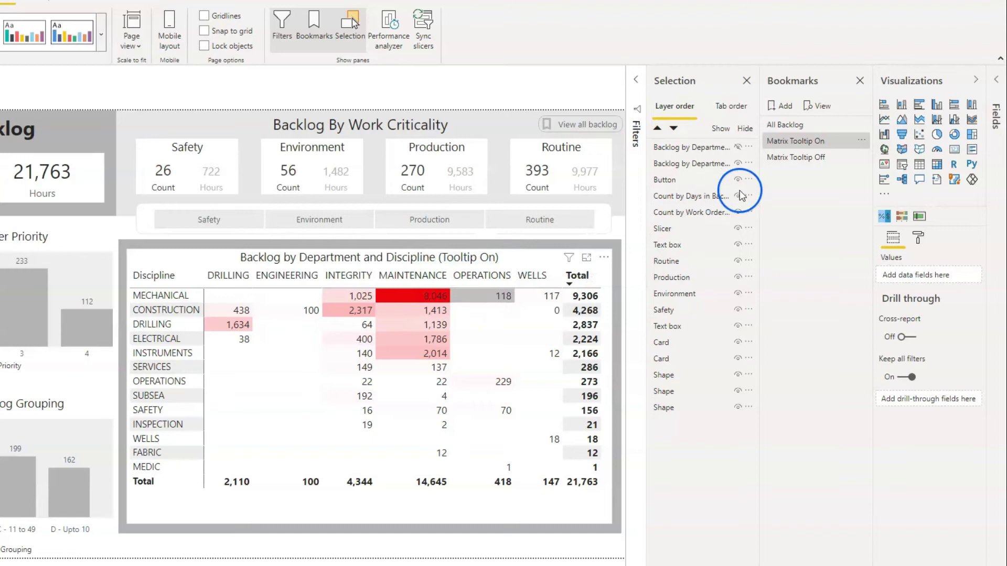
left_click(792, 159)
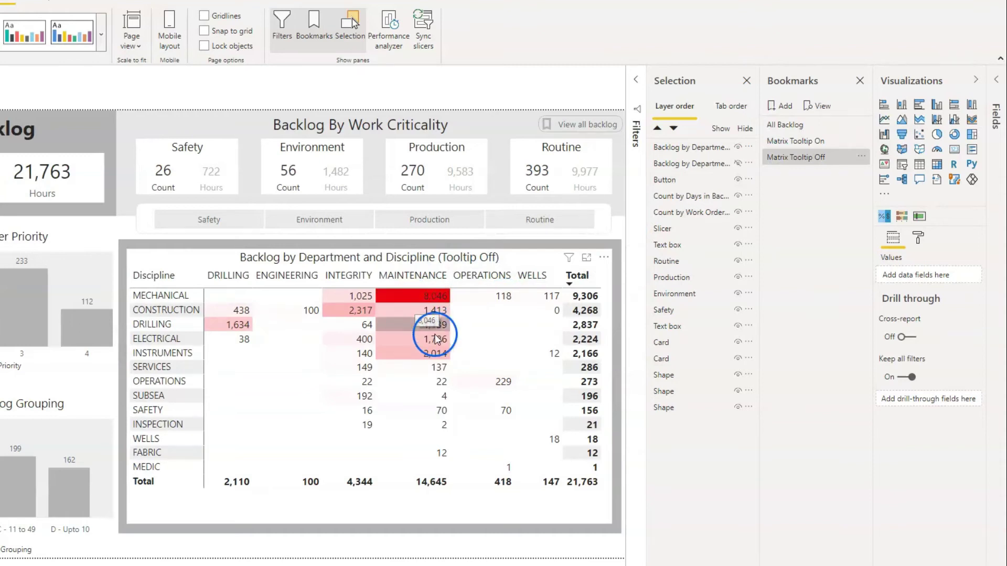
left_click(787, 150)
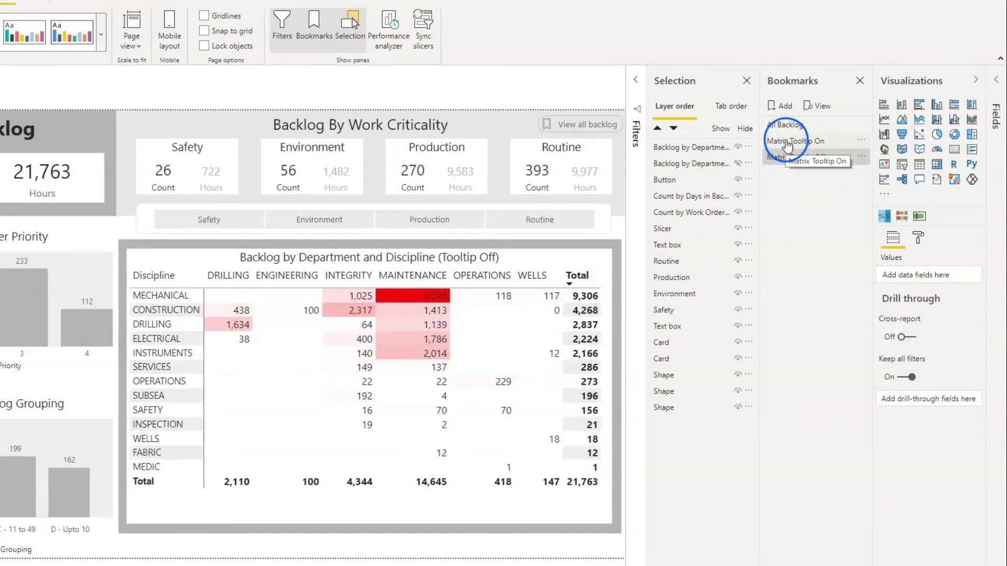
left_click(802, 171)
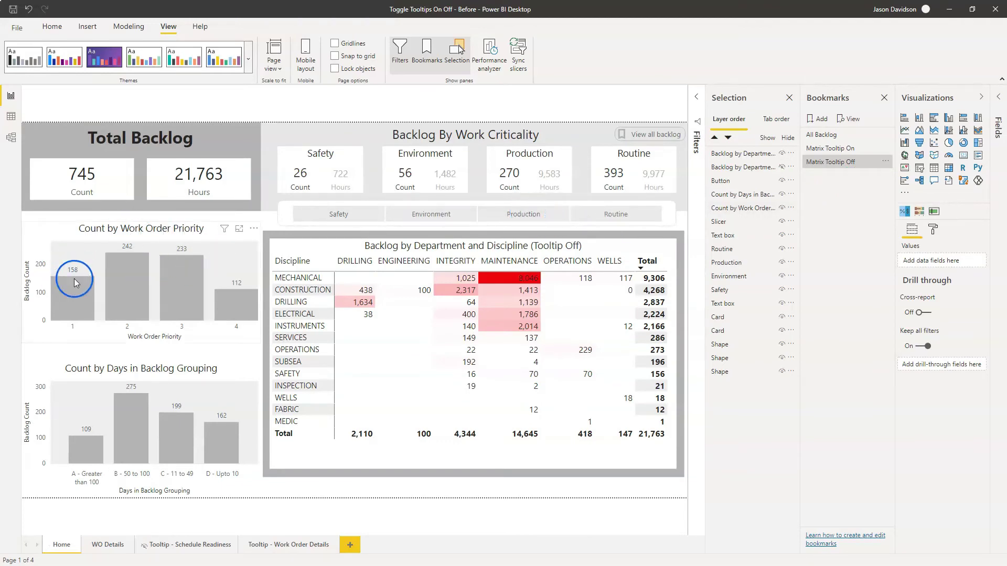
Filter the page to Safety and apply the Matrix Tooltip On bookmark to check its effect on the slicer and matrix.
left_click(346, 222)
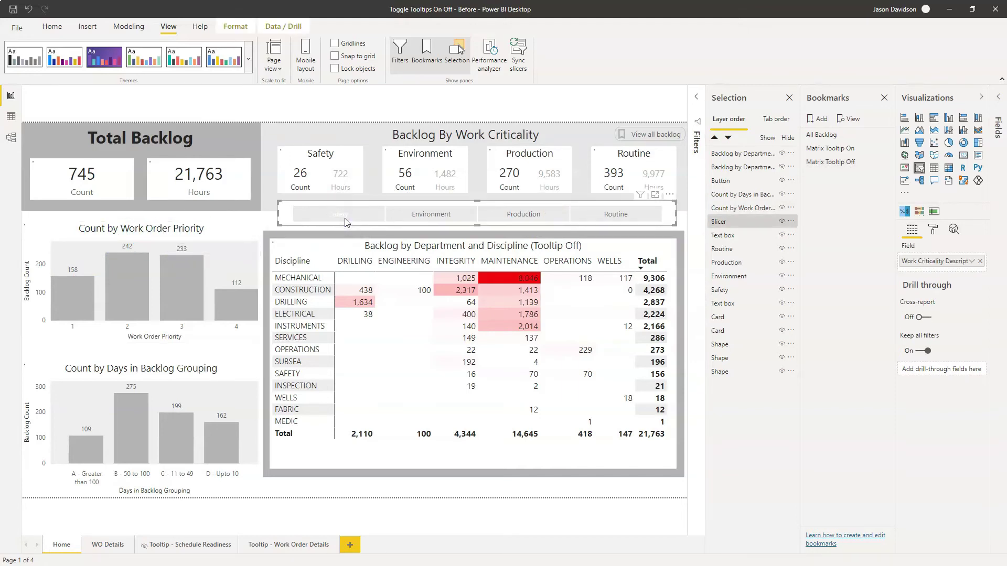
left_click(346, 222)
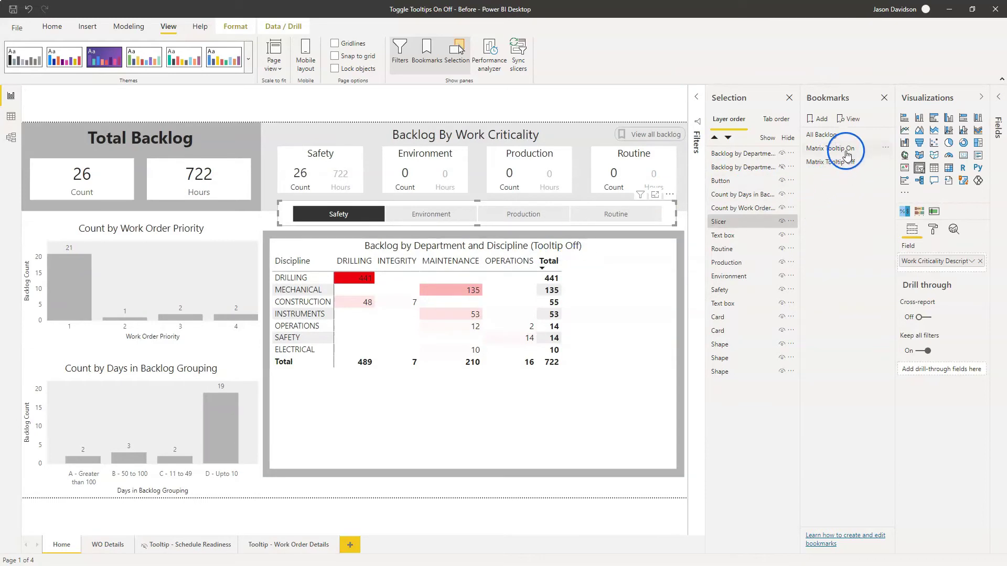
left_click(826, 149)
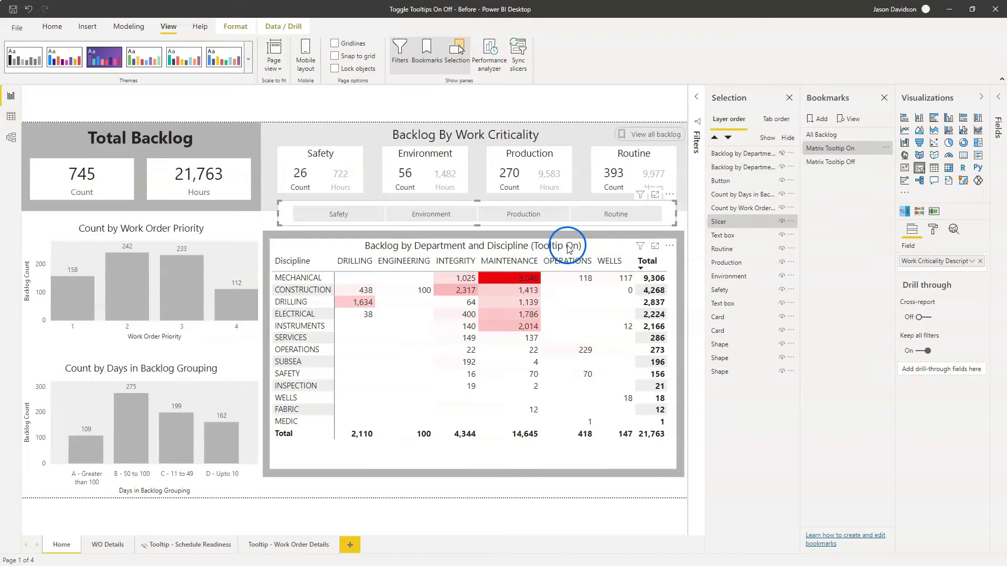
mouse_move(427, 285)
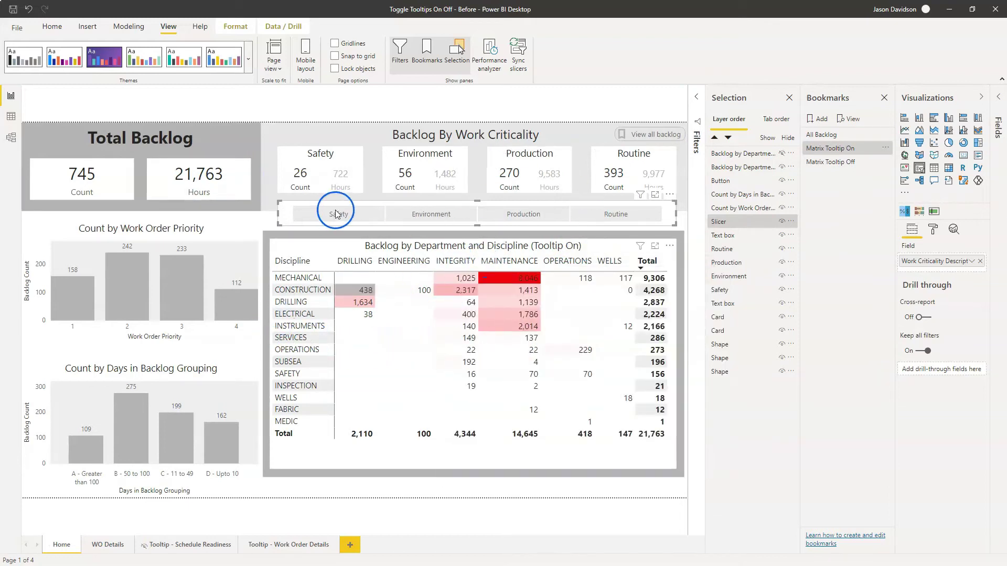
mouse_move(414, 331)
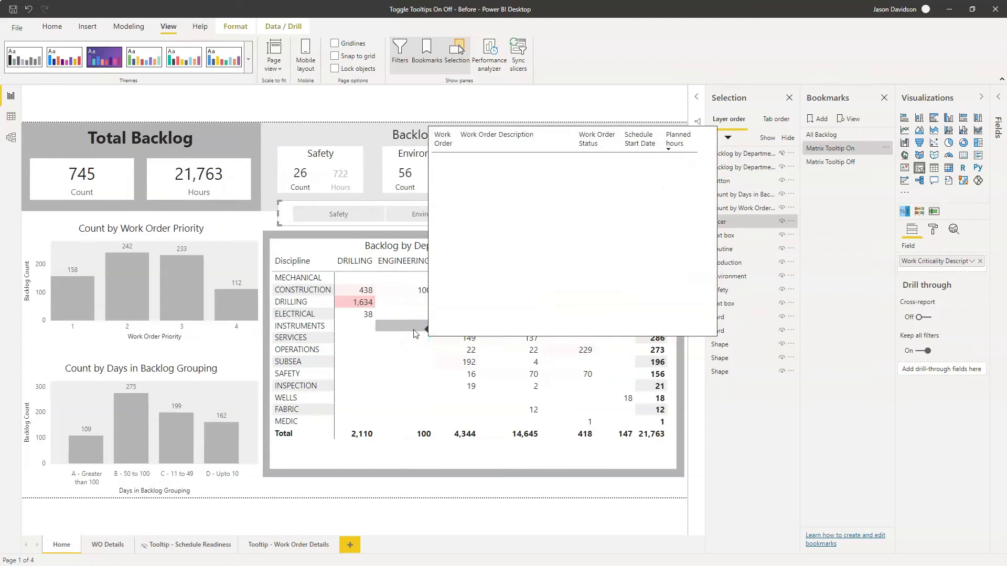
Filter the page to Safety again, examine the tooltips on the filtered matrix values, and clear the Safety filter.
left_click(337, 217)
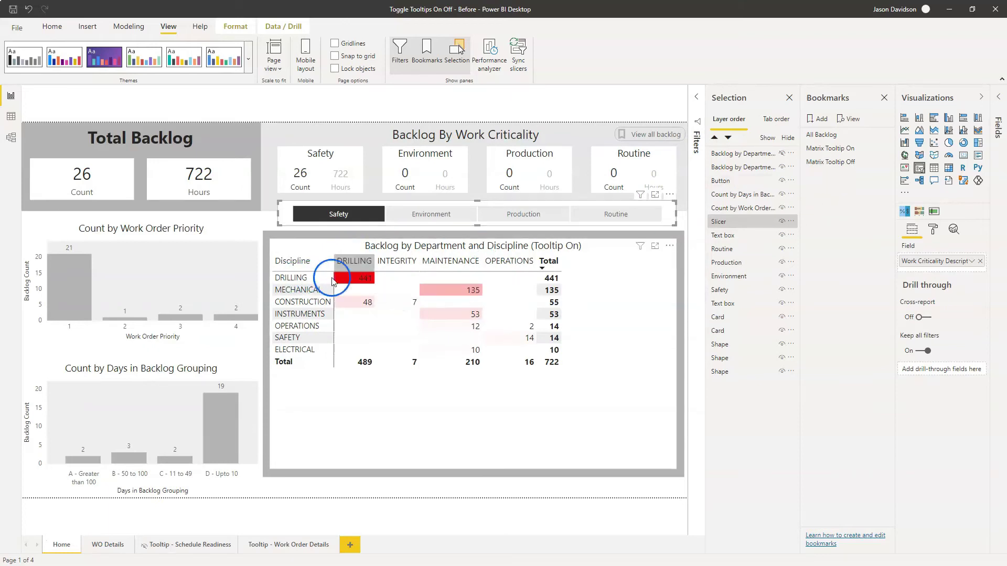
mouse_move(358, 280)
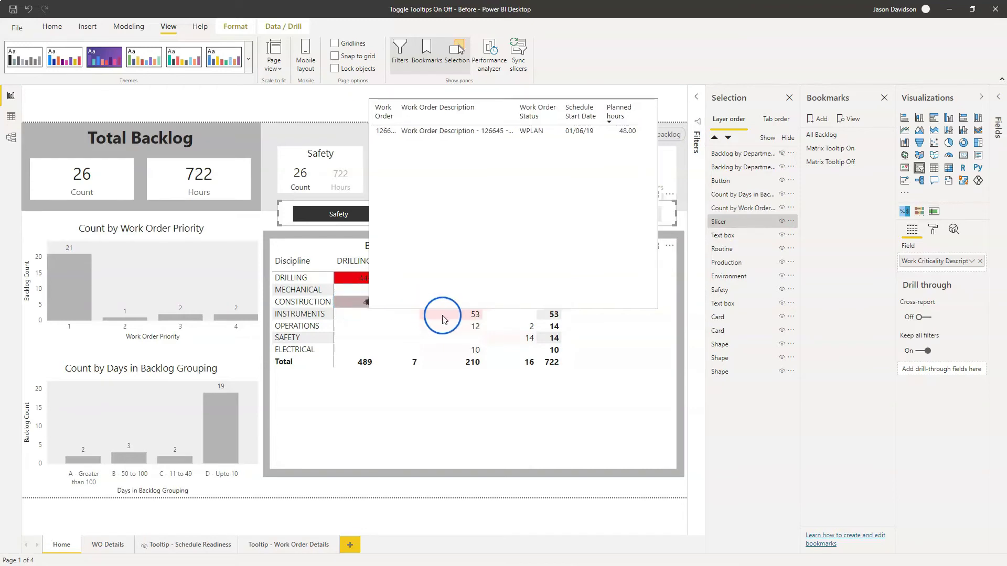
mouse_move(444, 318)
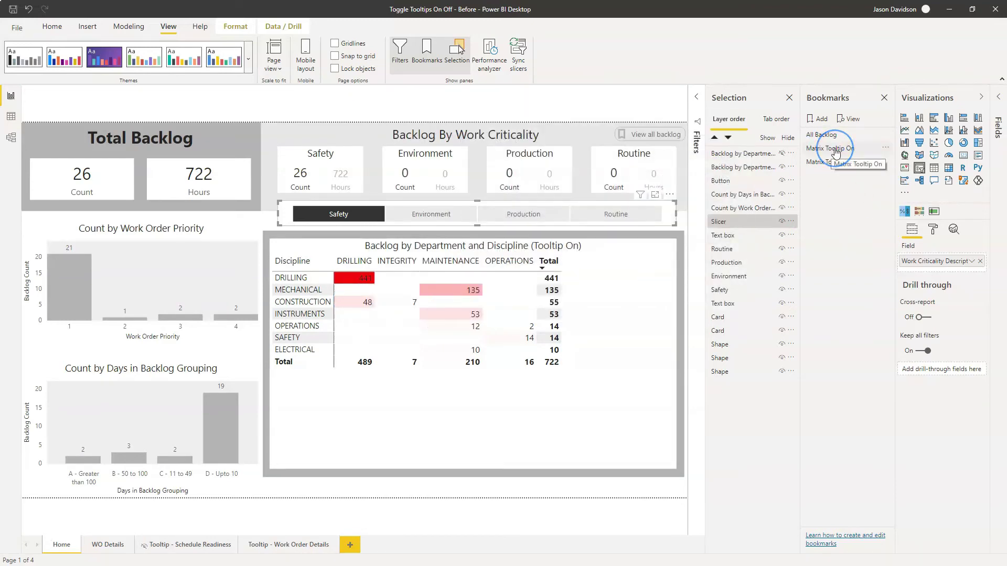
left_click(857, 160)
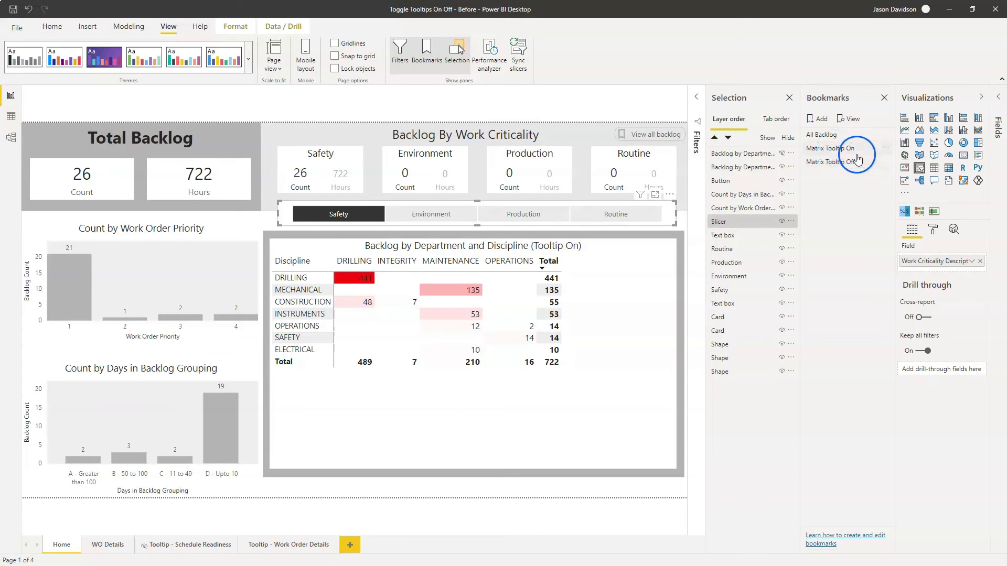
left_click(358, 217)
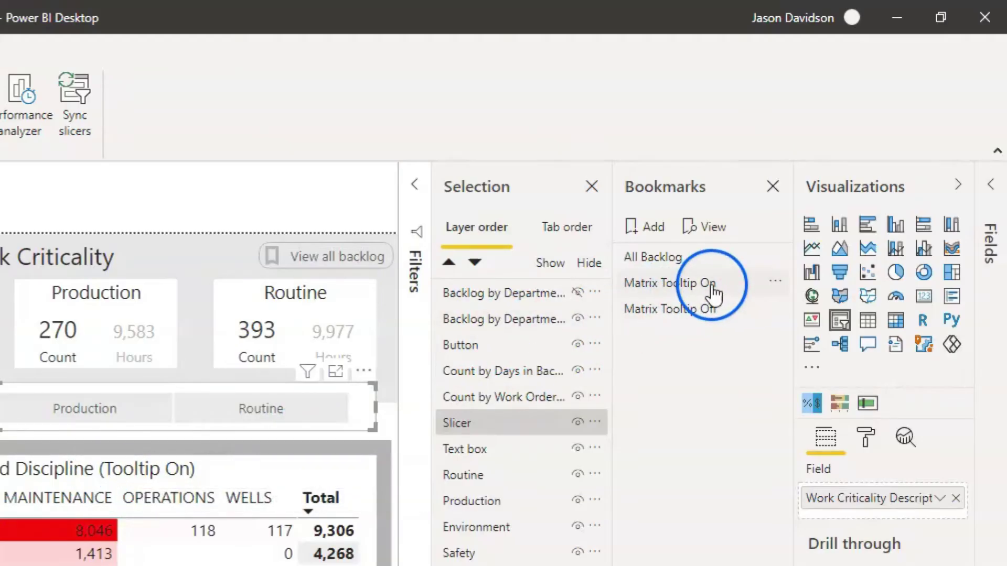
Turn off the Data option for the Matrix Tooltip On bookmark.
left_click(776, 281)
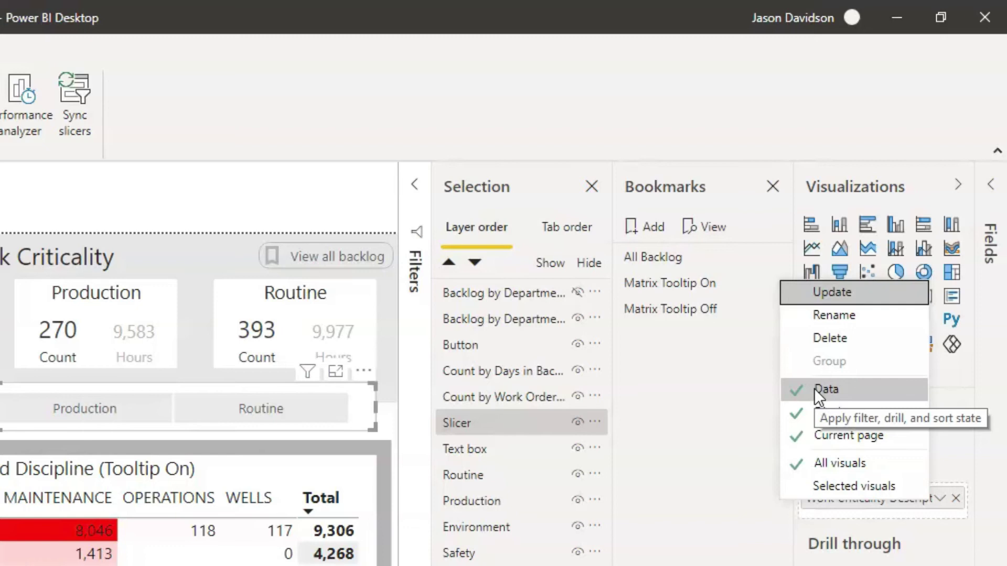
left_click(790, 389)
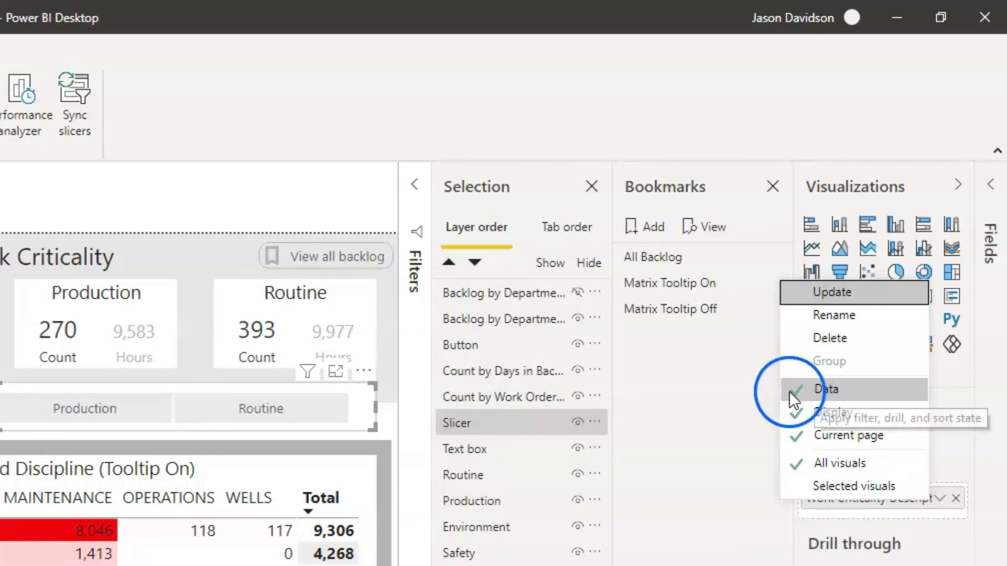
Update the Matrix Tooltip On bookmark with the current page state.
left_click(747, 294)
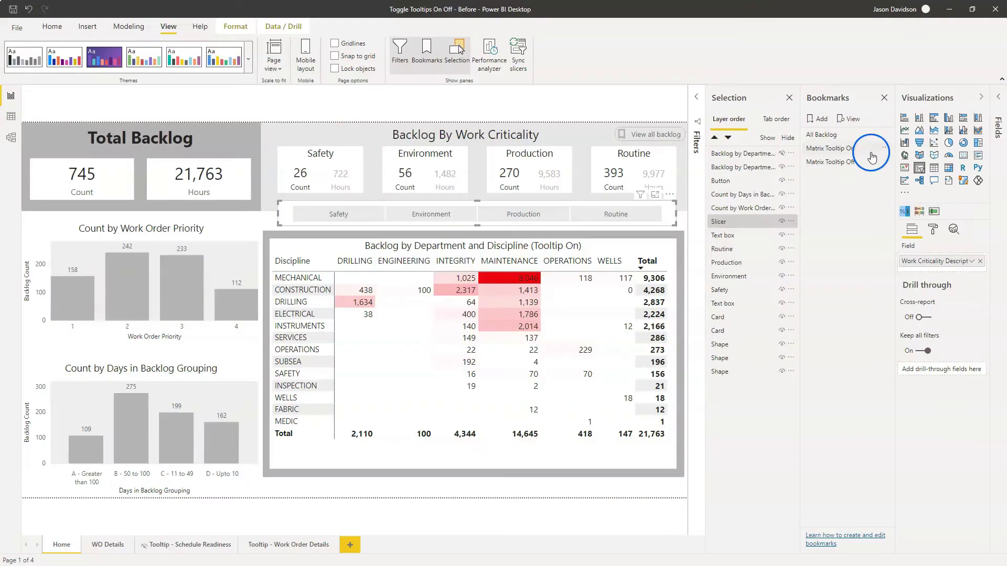
left_click(772, 282)
left_click(912, 152)
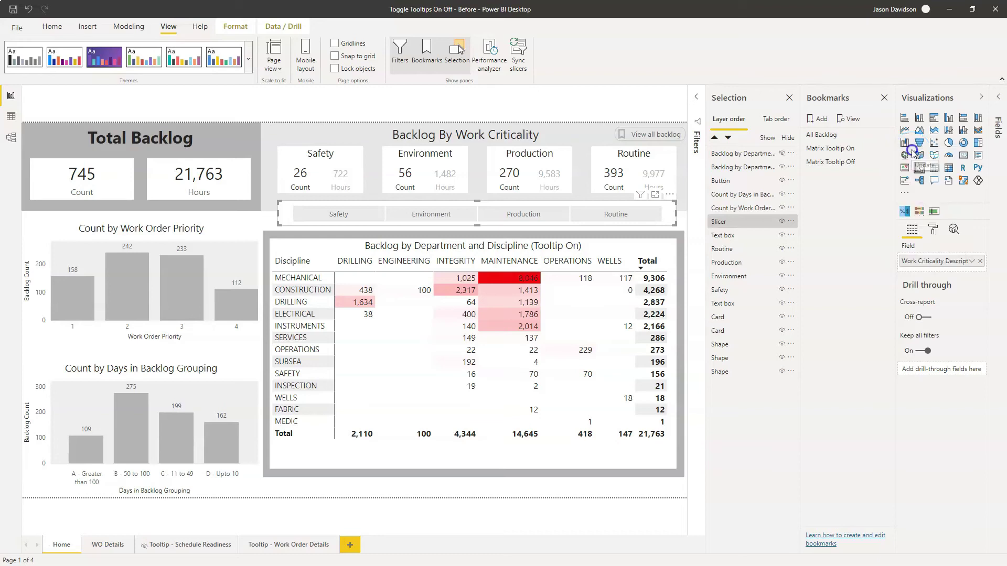
Turn off the Data option for the Matrix Tooltip Off bookmark and update it while the tooltip-off matrix is shown.
left_click(833, 151)
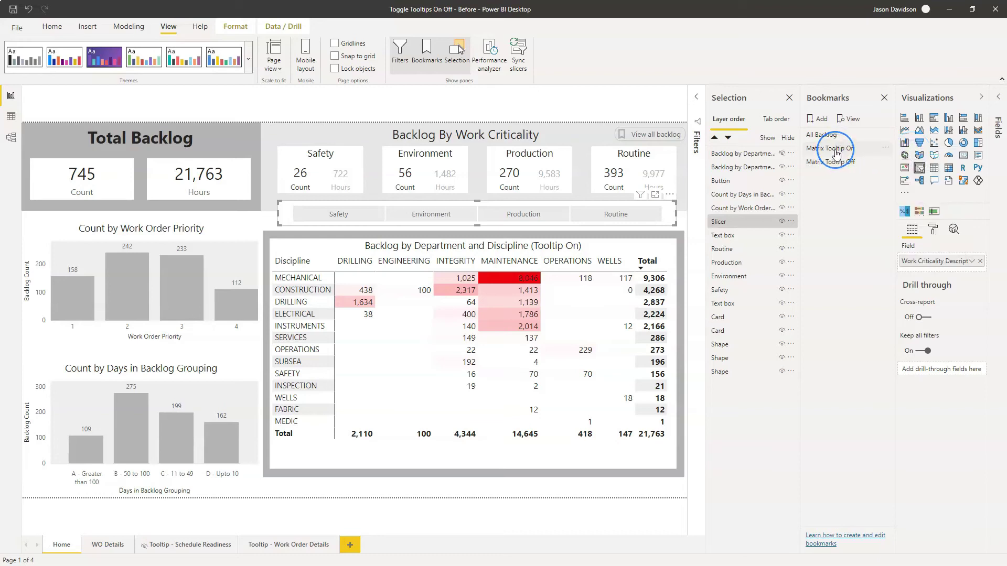
left_click(836, 162)
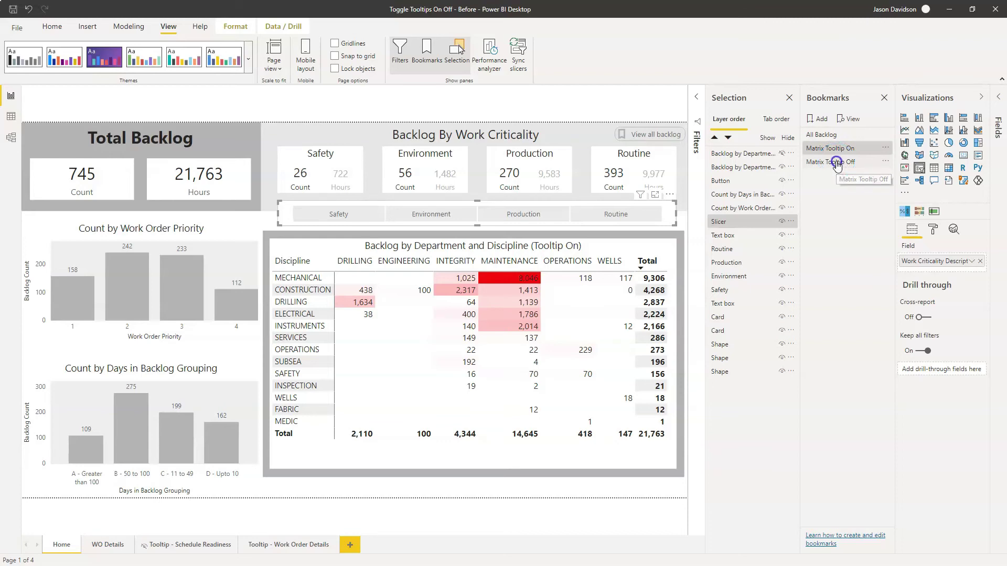
left_click(836, 162)
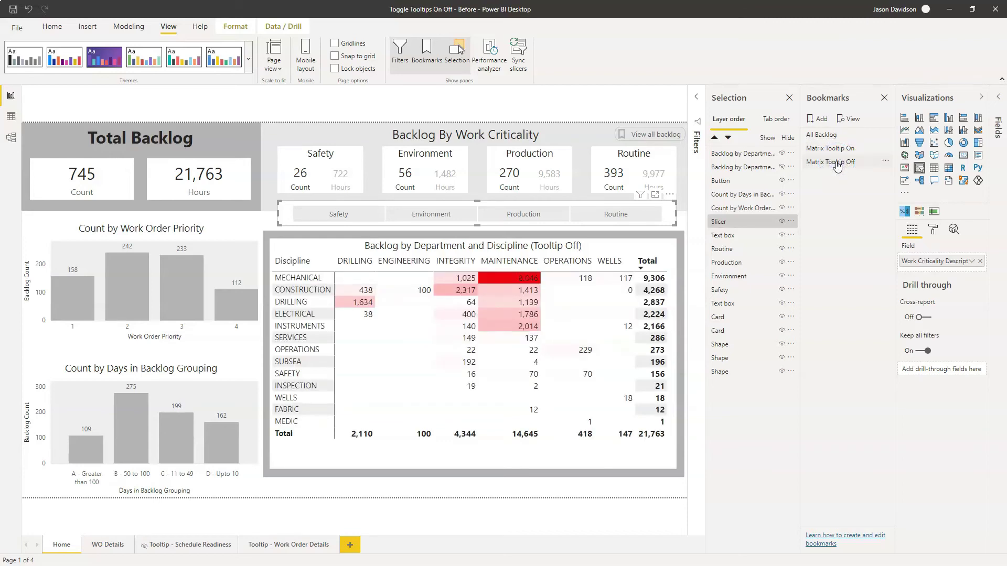
left_click(885, 163)
left_click(895, 214)
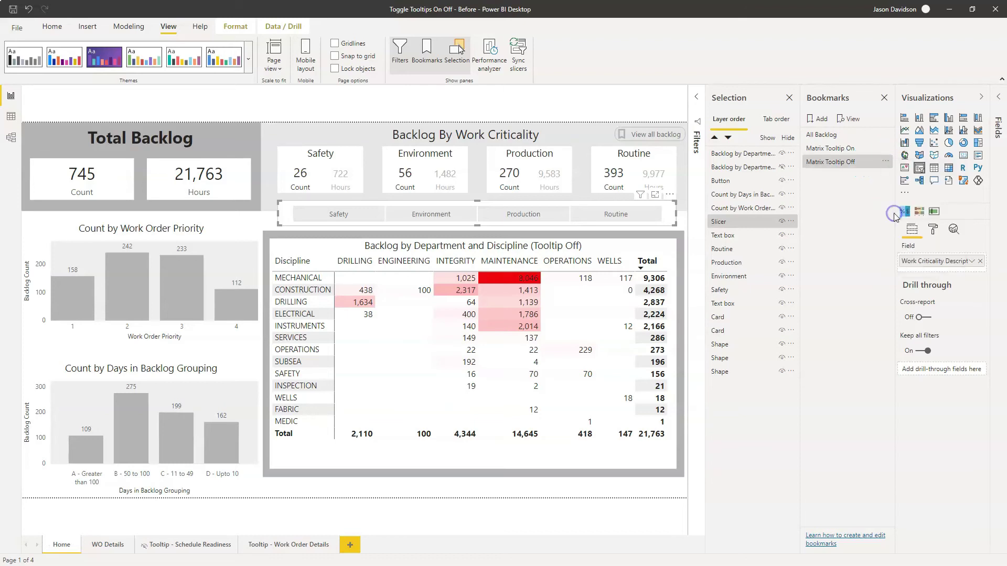
left_click(886, 162)
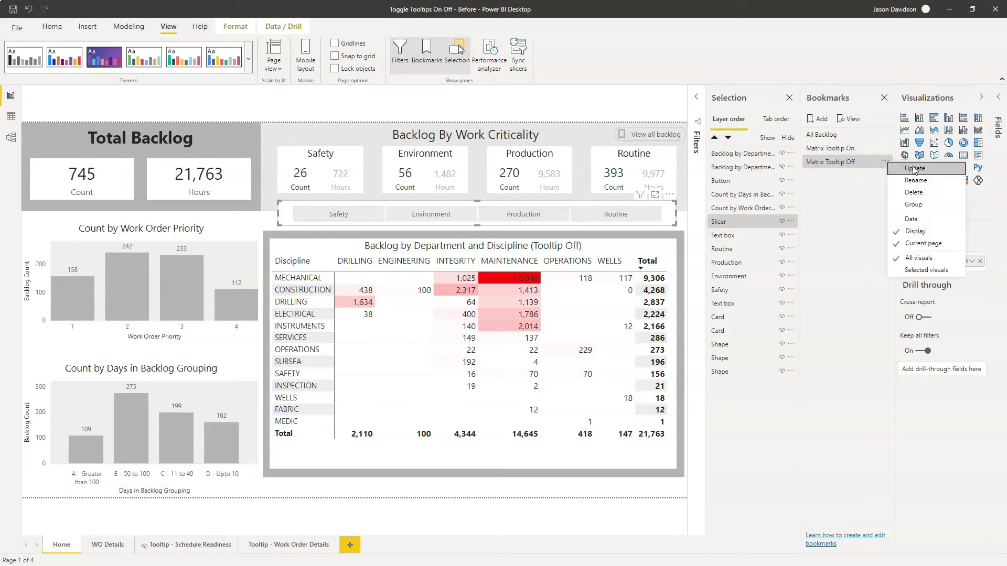
left_click(913, 168)
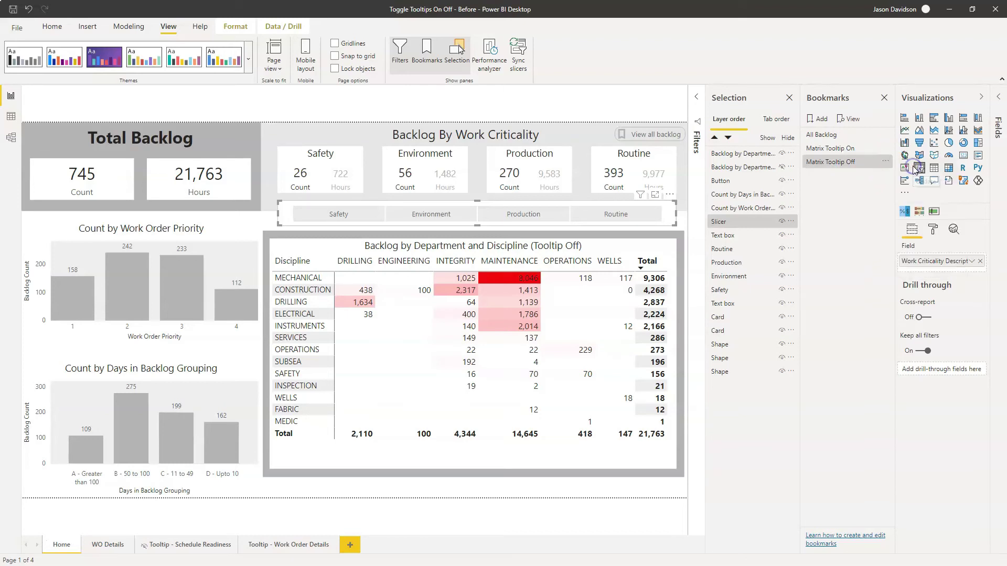
Switch between both tooltip bookmarks, then filter to Safety and apply Matrix Tooltip On to check whether the slicer filter is kept.
left_click(844, 149)
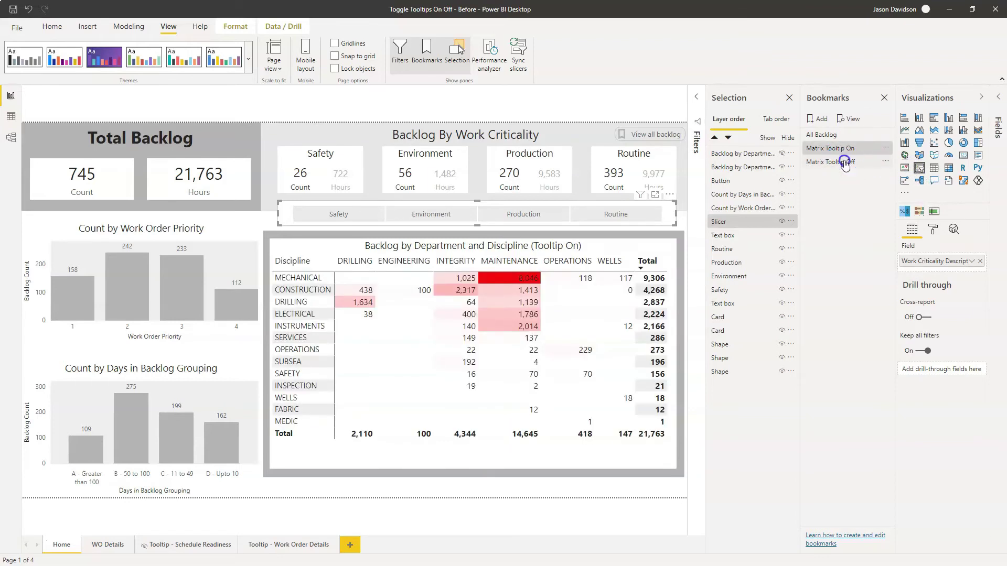
left_click(845, 161)
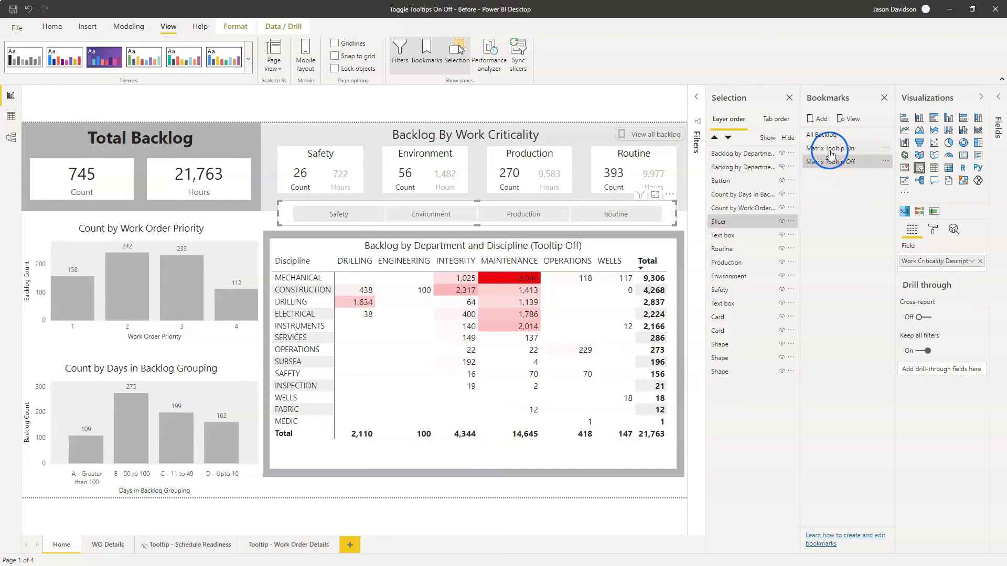
left_click(340, 215)
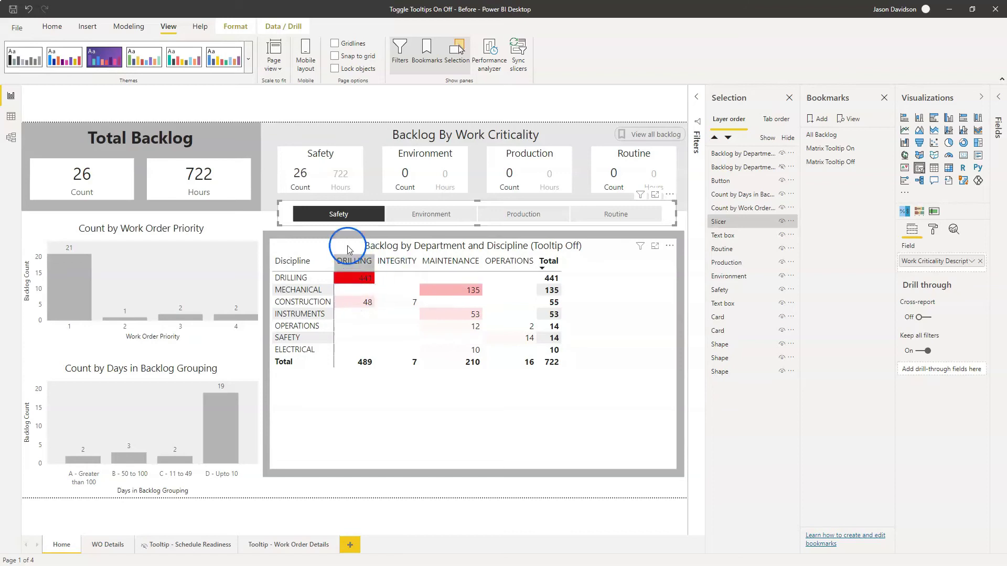
left_click(836, 152)
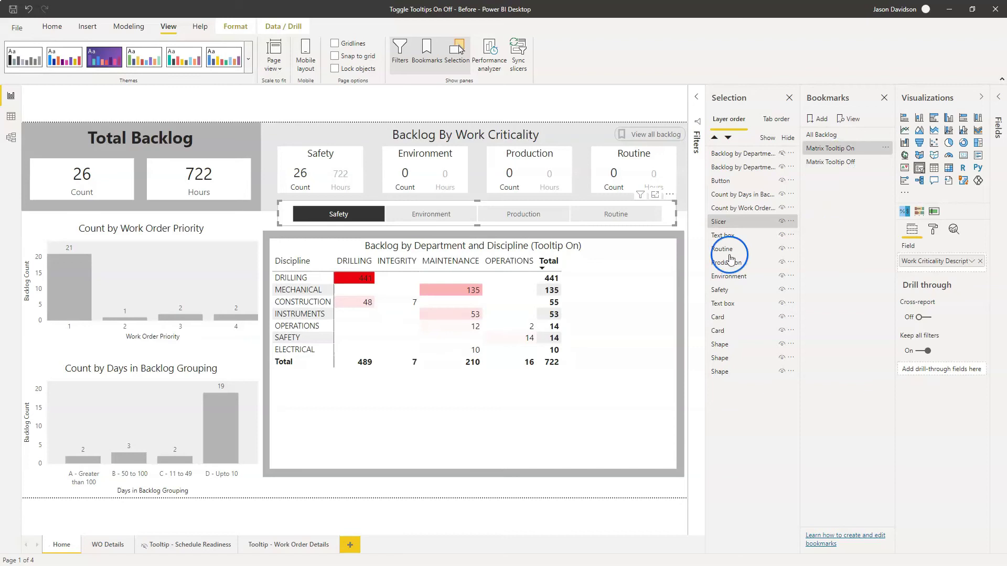
mouse_move(355, 279)
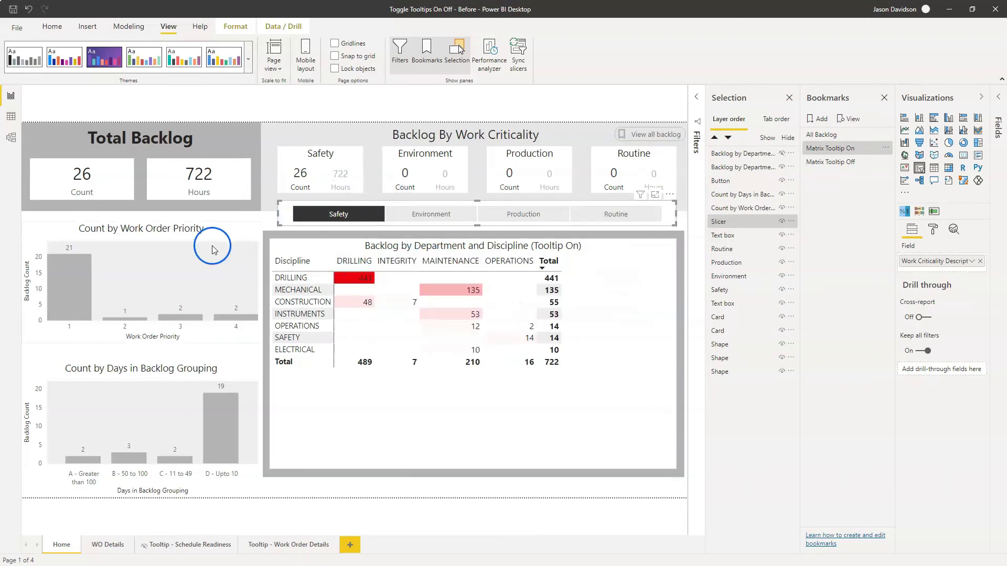
left_click(269, 219)
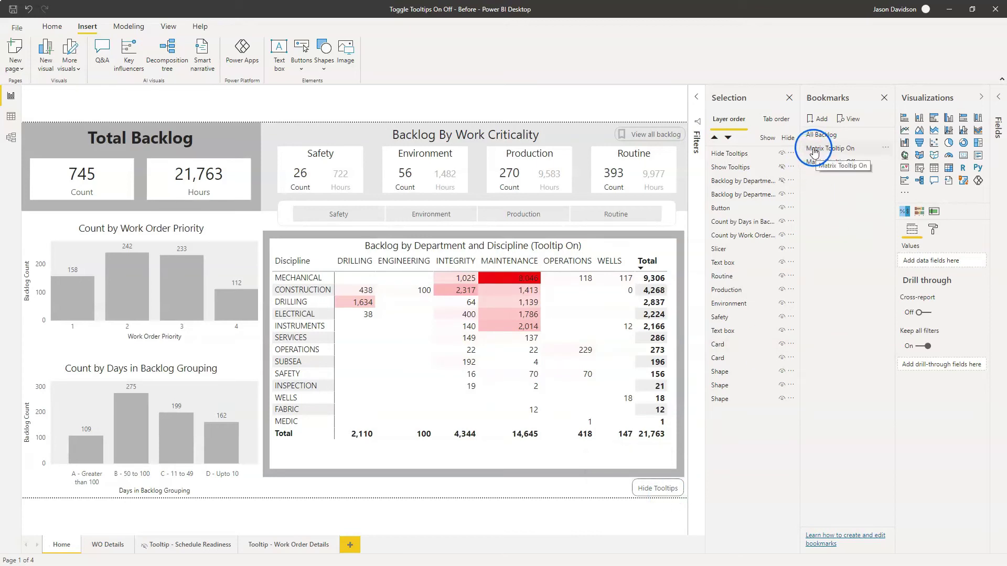
Apply Matrix Tooltip On, check the matrix tooltip, and test the Hide Tooltips and Show Tooltips buttons.
left_click(815, 149)
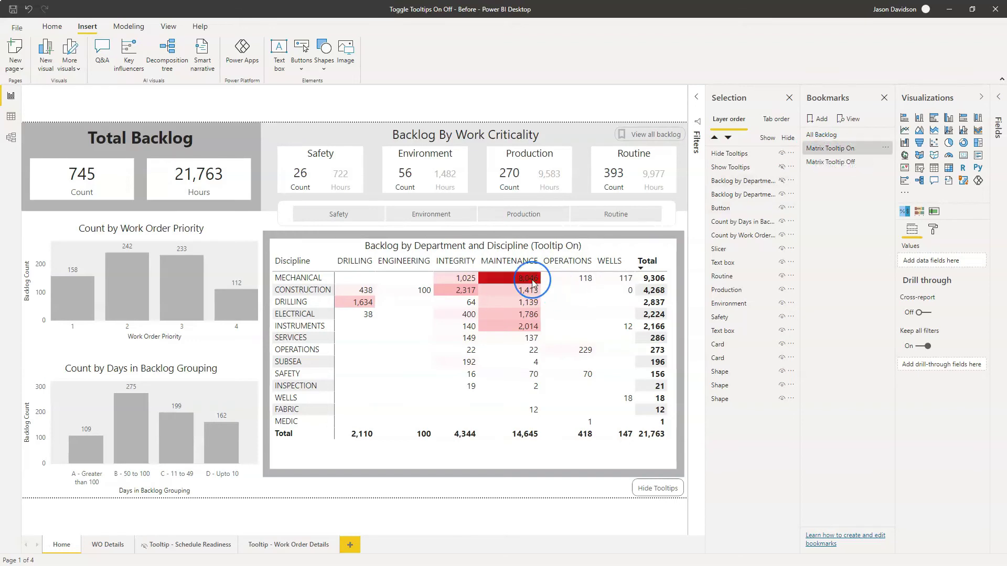
mouse_move(533, 283)
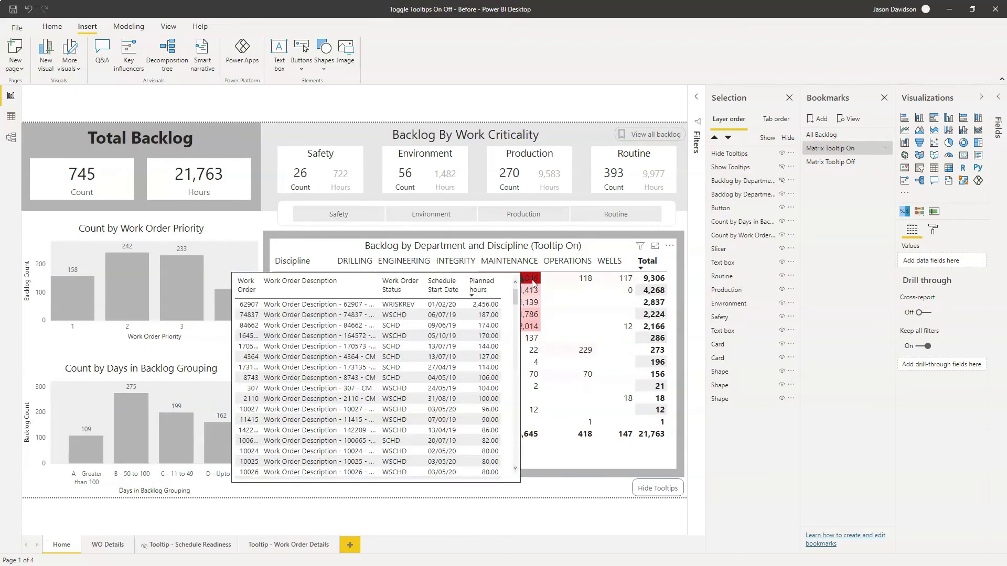
left_click(655, 488)
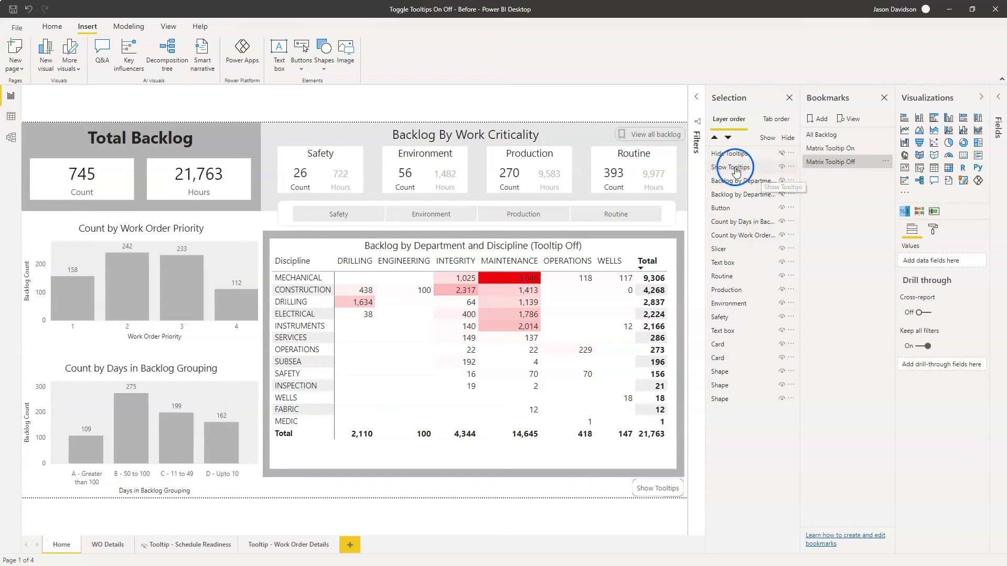
left_click(648, 488, "ctrl")
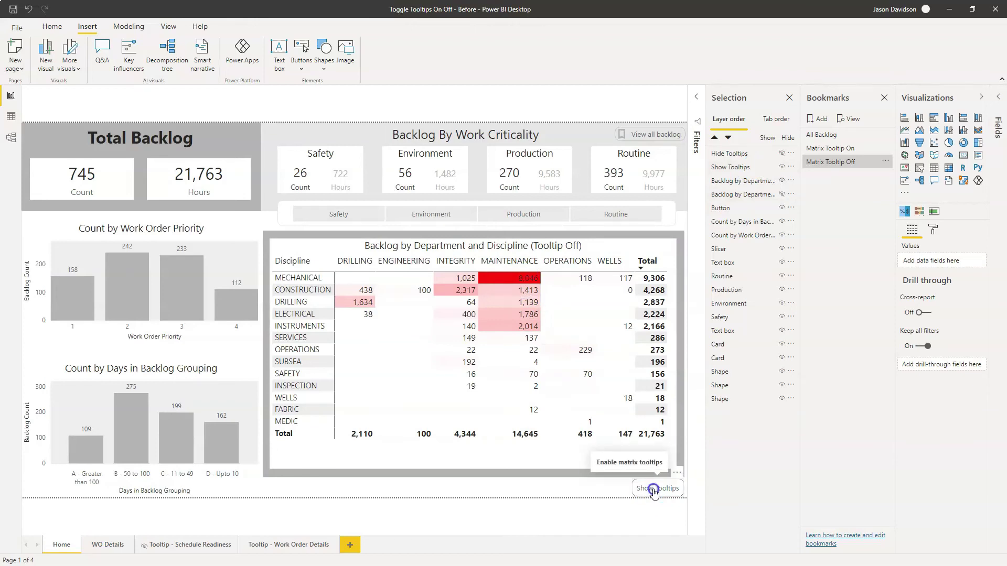
left_click(654, 492, "ctrl")
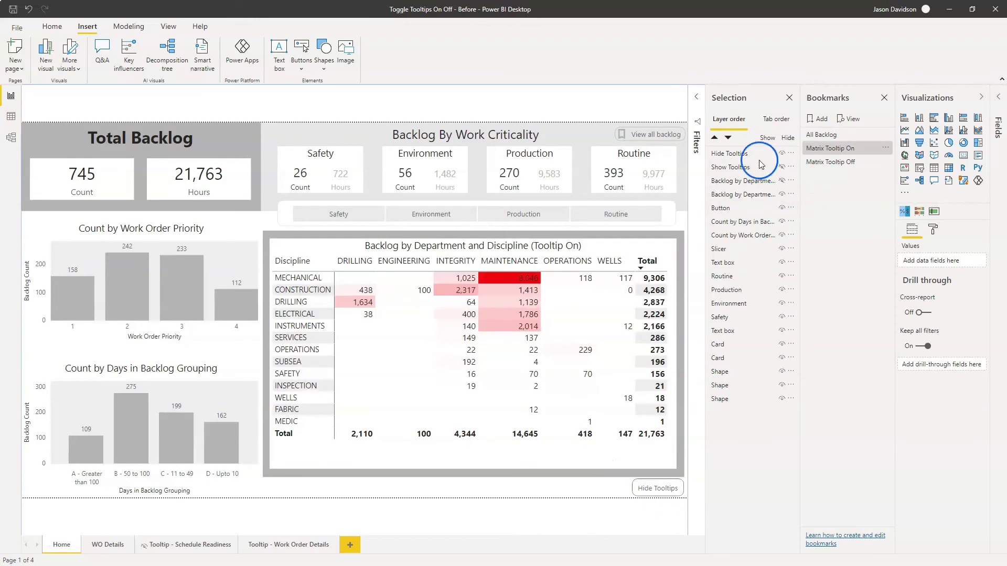
Inspect the action settings of the Hide Tooltips button, including its assigned bookmark.
left_click(813, 158)
left_click(664, 487)
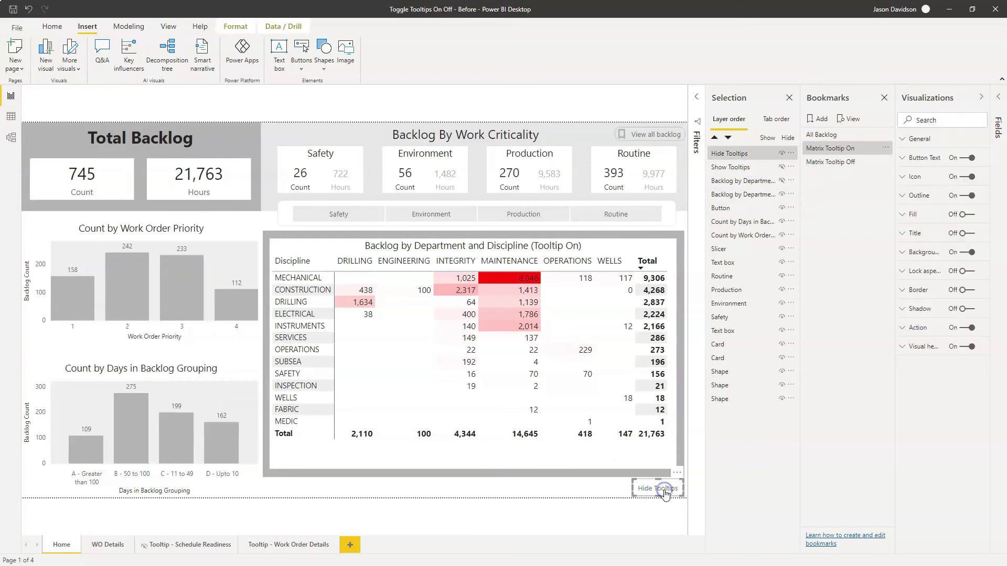
left_click(910, 330)
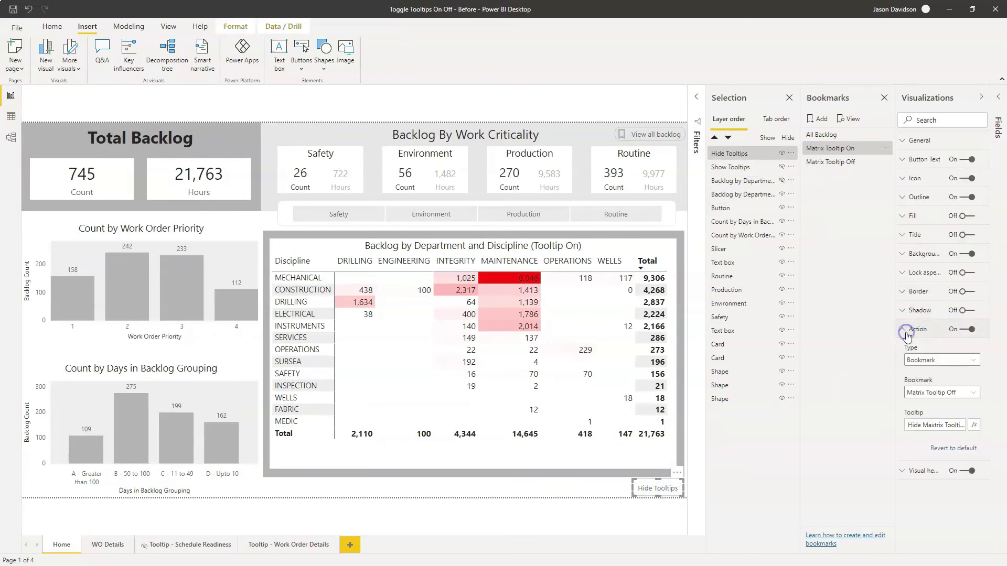
left_click(923, 399)
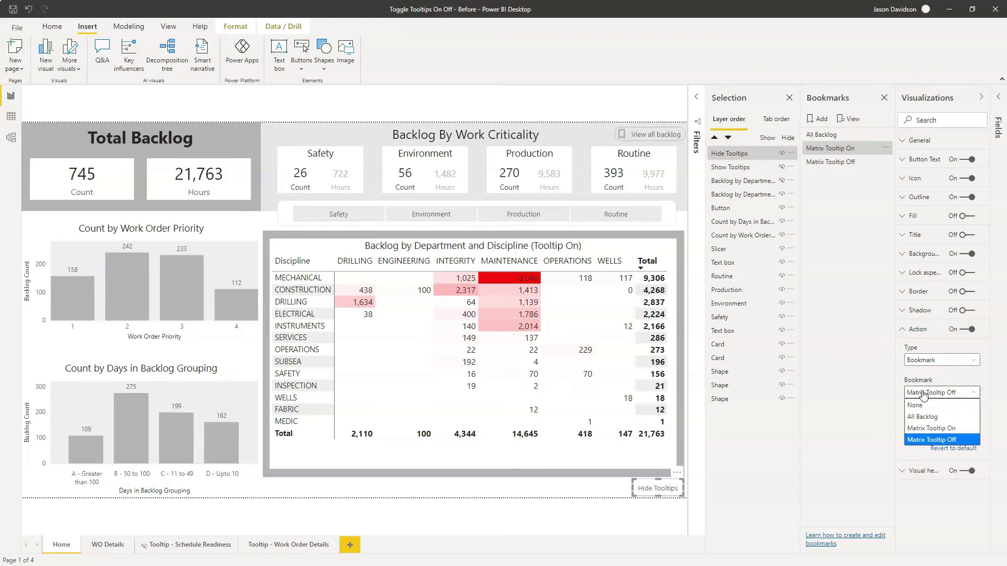
left_click(842, 358)
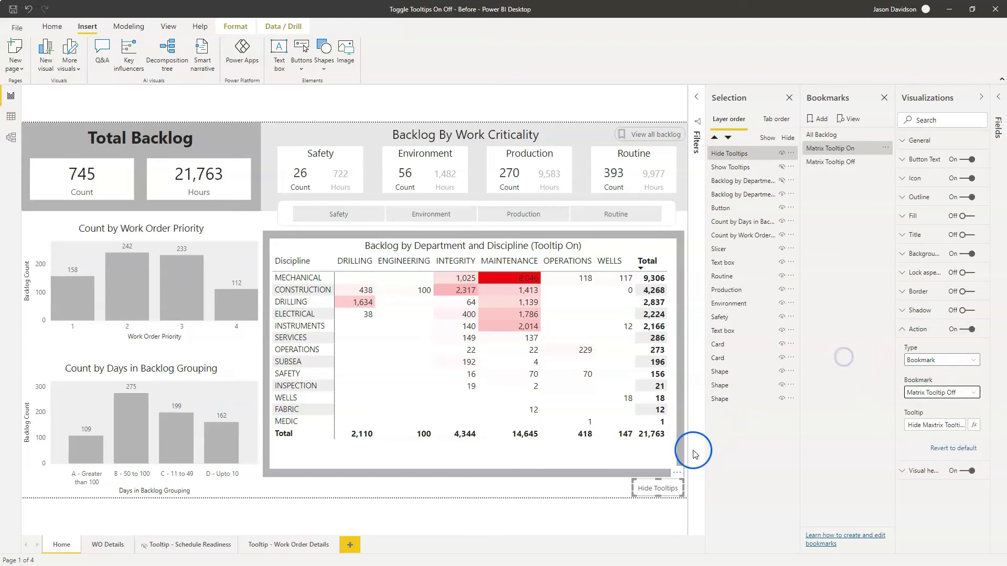
left_click(607, 491)
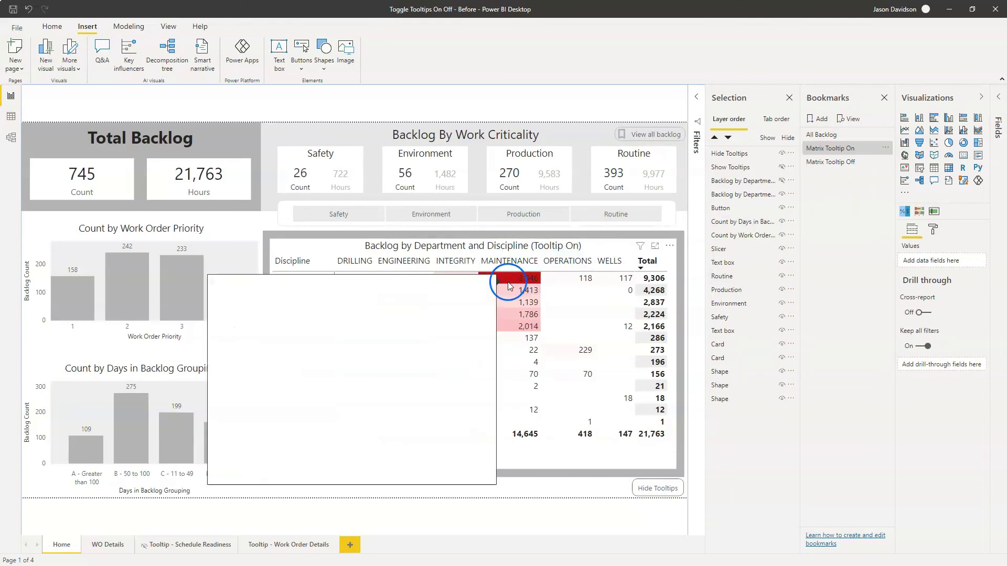
Check the tooltips on the Maintenance values and cross-filter by Mechanical Maintenance, first with tooltips shown and again with them hidden.
mouse_move(518, 289)
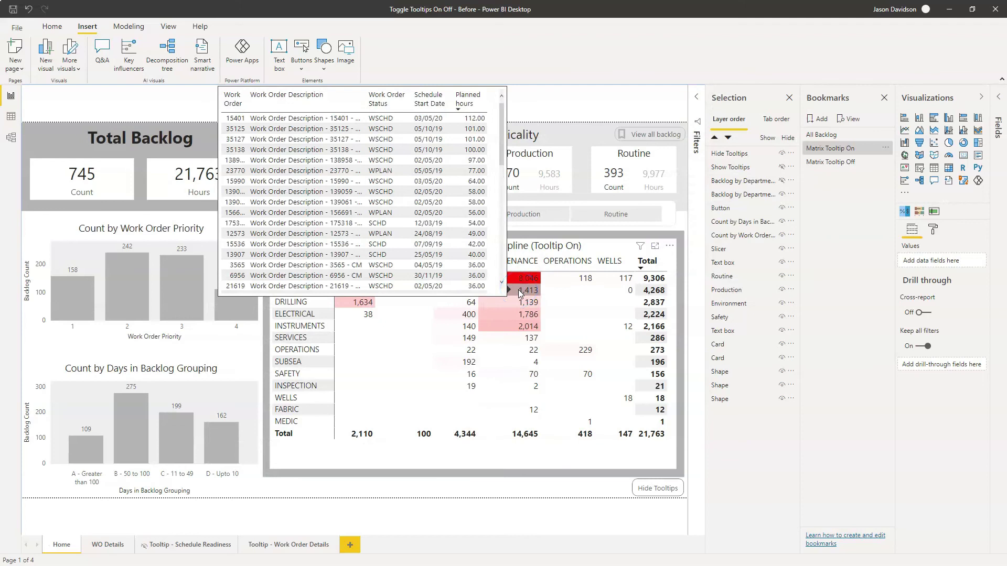
mouse_move(536, 309)
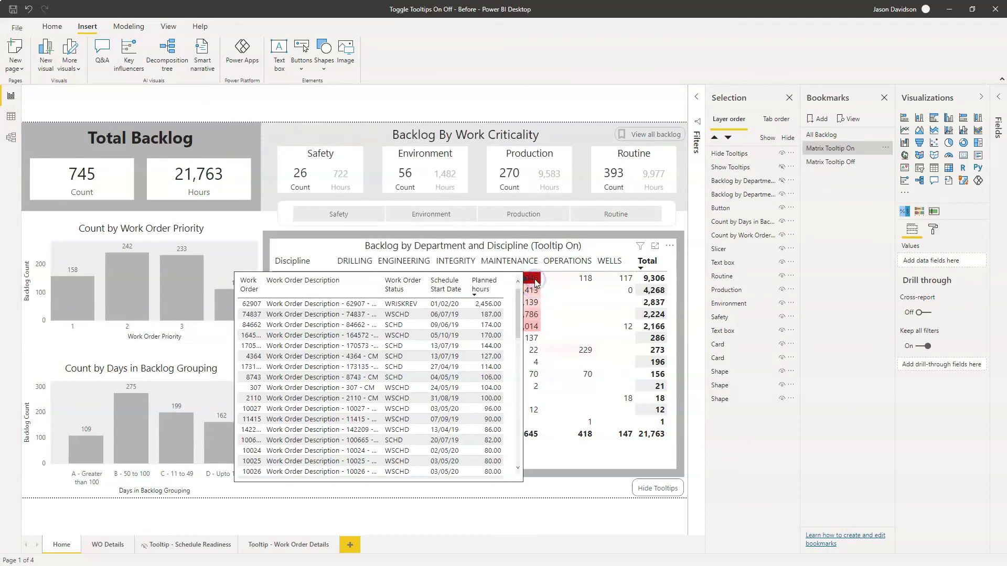
left_click(536, 281)
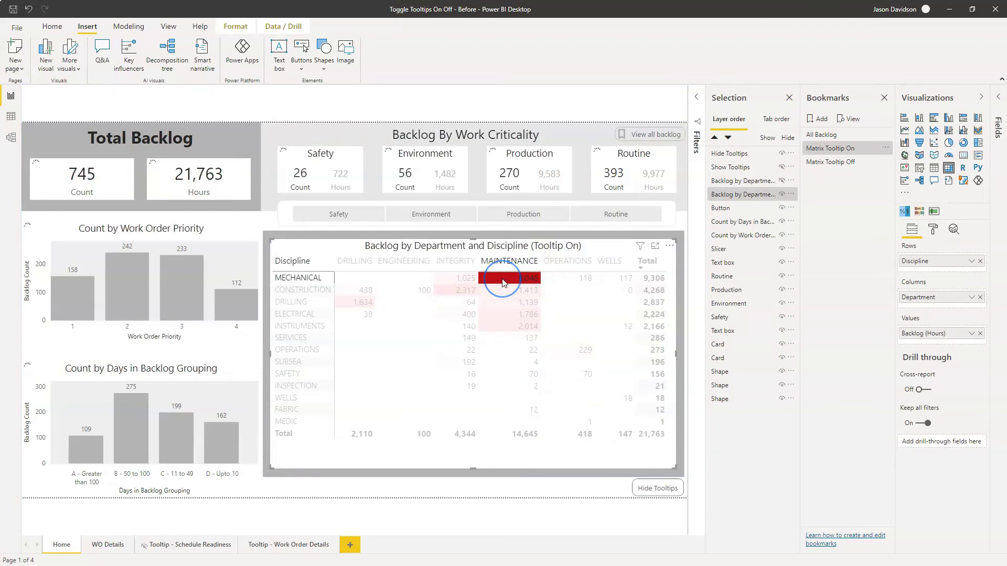
mouse_move(502, 283)
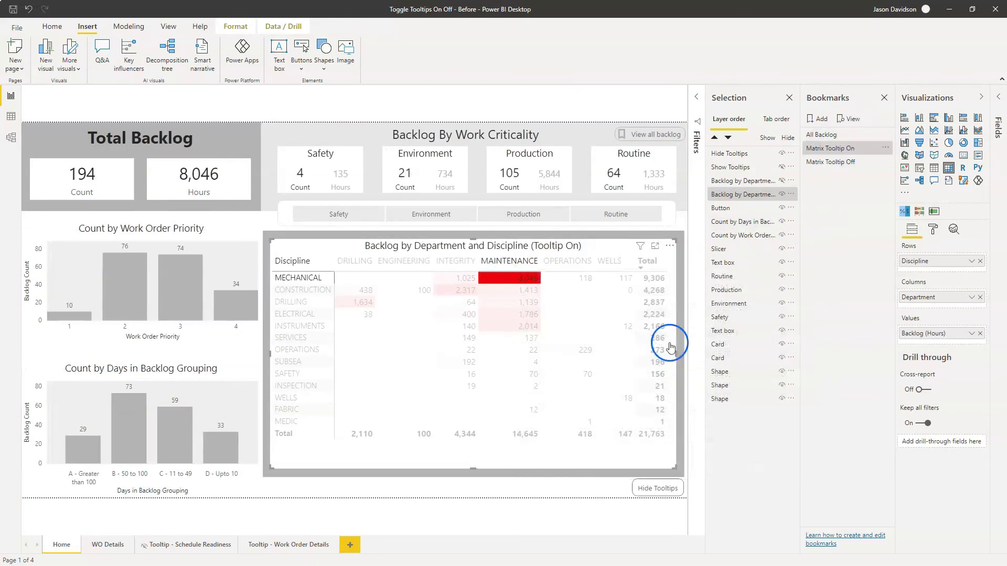
left_click(665, 492)
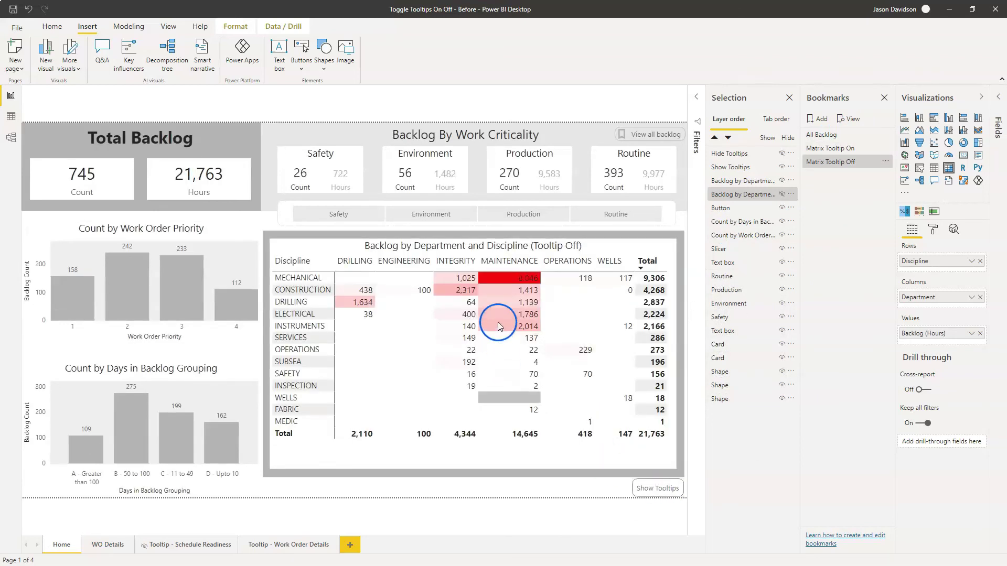
left_click(513, 274)
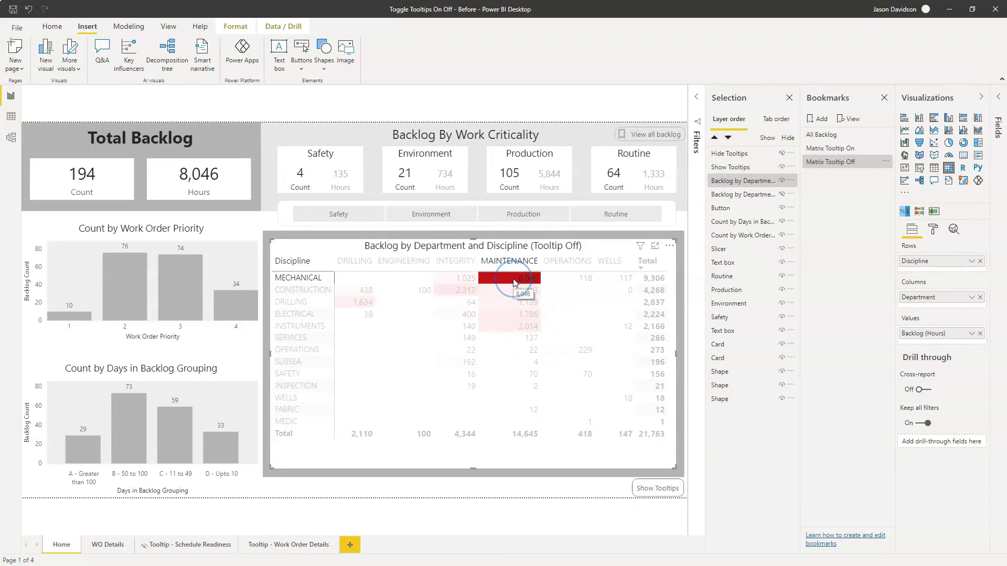
Show the matrix tooltips with the page button, examine them on several values, and hide them again.
left_click(651, 493, "ctrl")
left_click(461, 374)
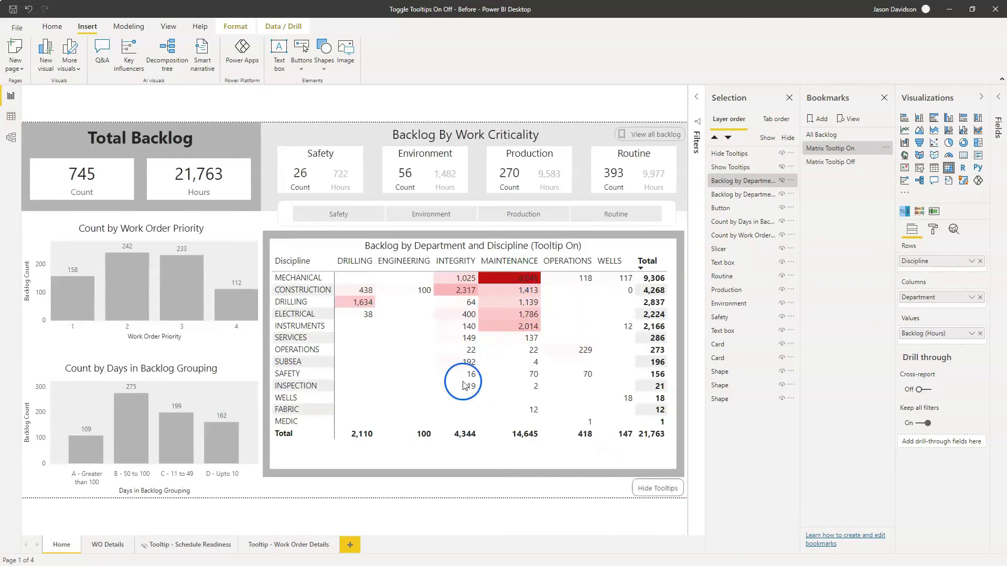
mouse_move(460, 375)
left_click(341, 268)
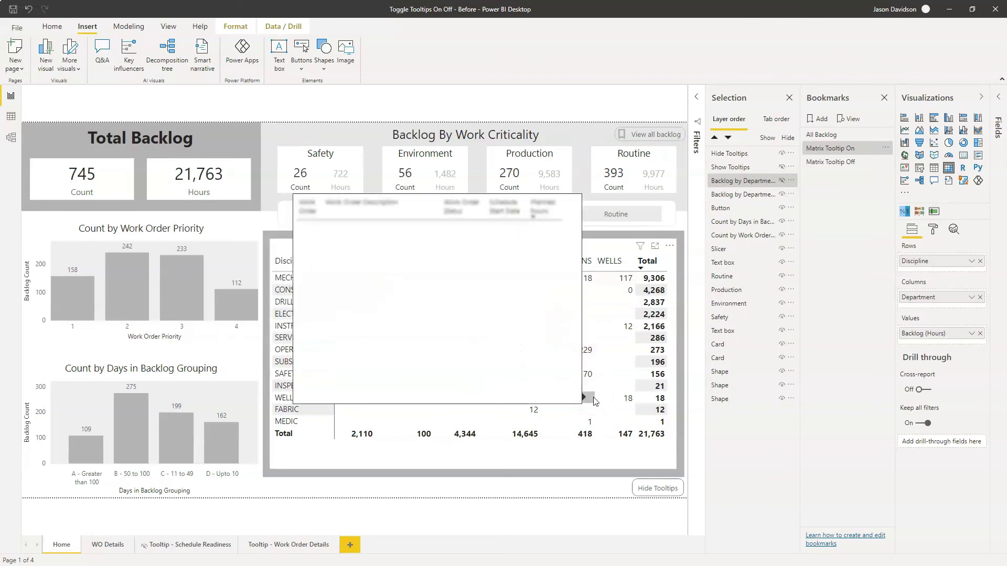
left_click(662, 498, "ctrl")
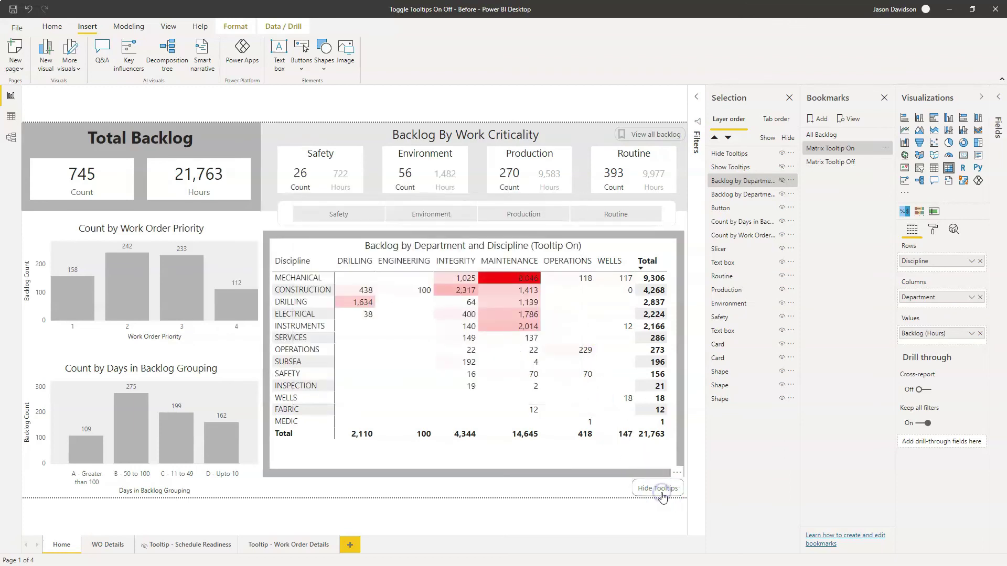
left_click(475, 327)
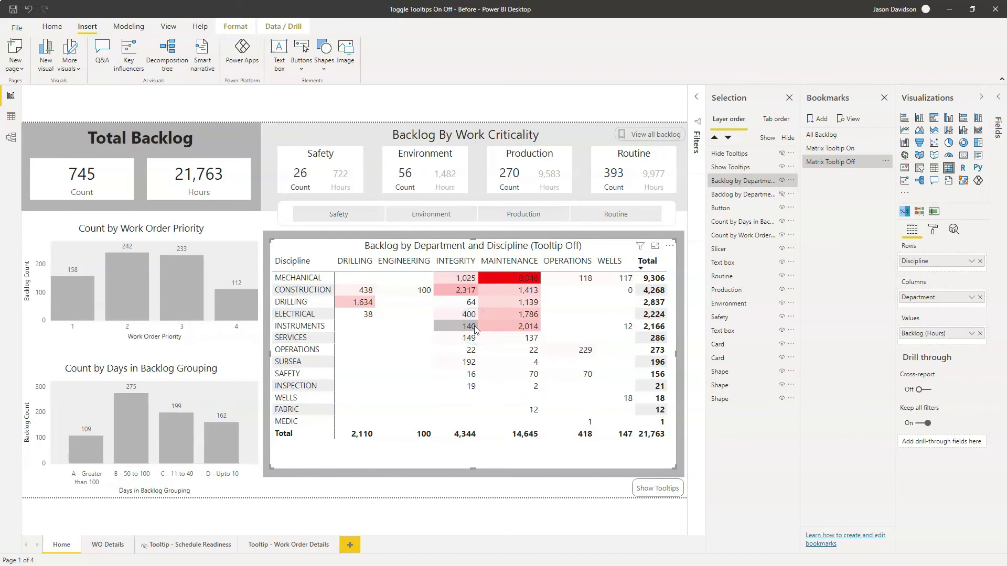